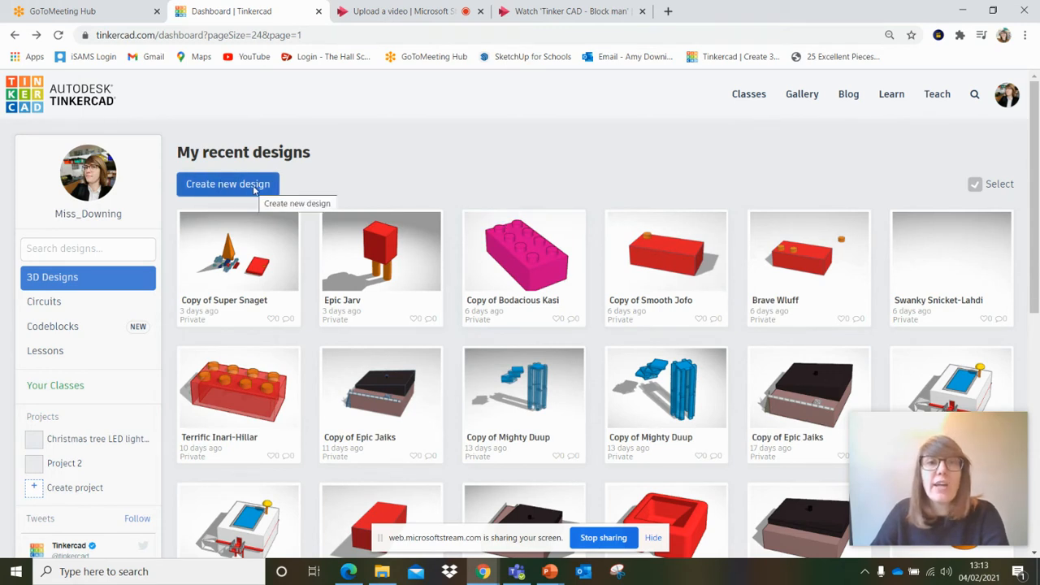
# Create a new 3D design and place a solid red box near the middle of the workplane
pyautogui.click(253, 184)
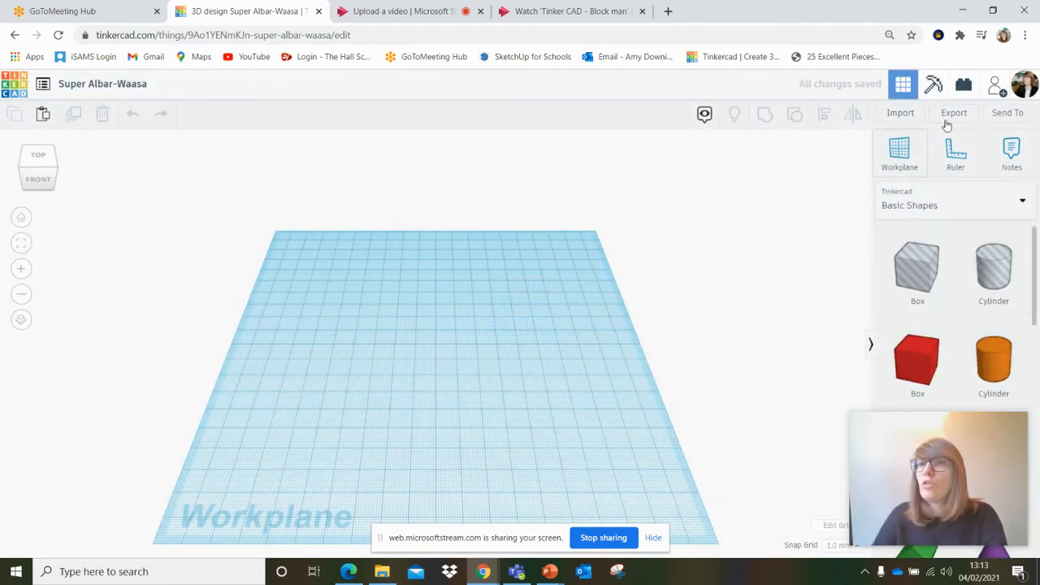
pyautogui.moveTo(935, 460); pyautogui.dragTo(731, 200)
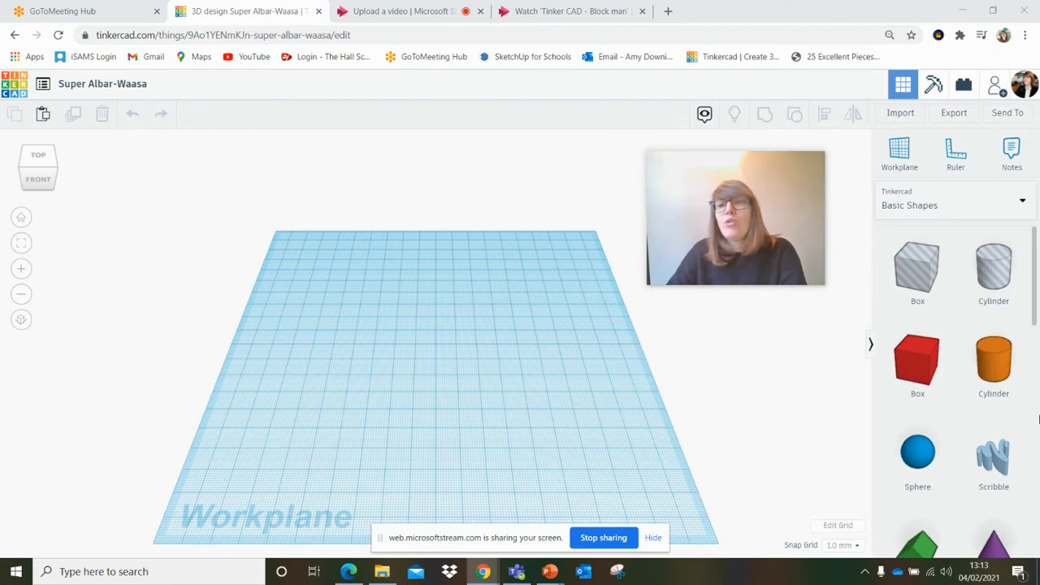
pyautogui.moveTo(932, 358); pyautogui.dragTo(399, 367)
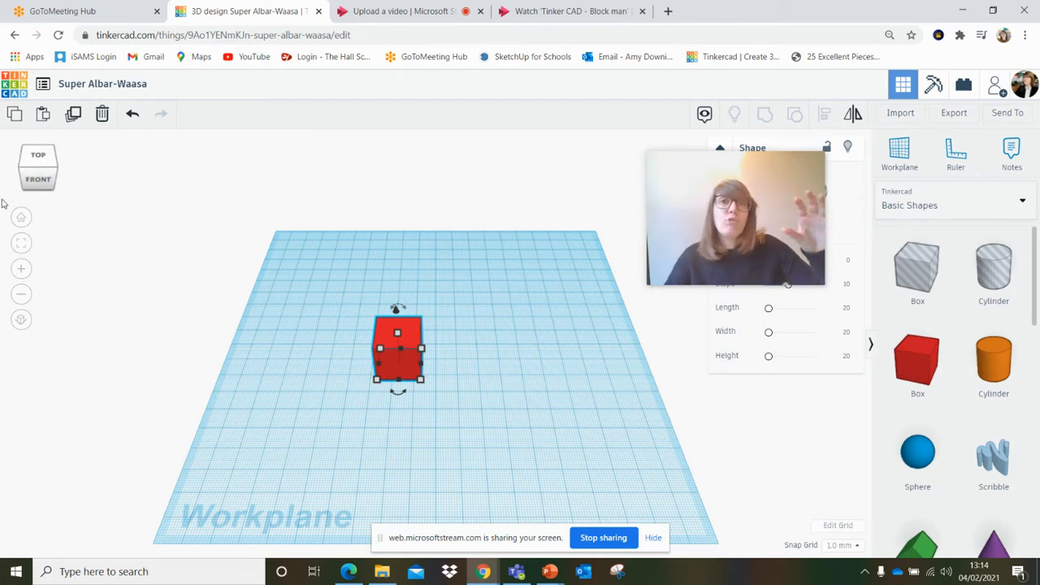
# Examine the box from the front, top and right, and from angled views
pyautogui.click(48, 163)
pyautogui.moveTo(38, 161)
pyautogui.mouseDown()
pyautogui.moveTo(49, 174)
pyautogui.moveTo(55, 168)
pyautogui.moveTo(53, 157)
pyautogui.moveTo(33, 173)
pyautogui.mouseUp()
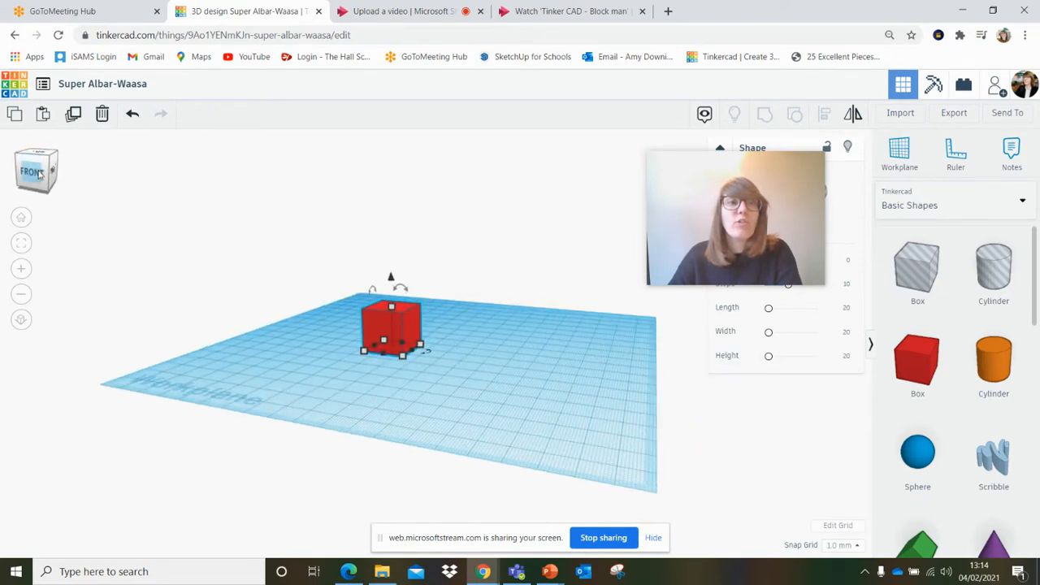
pyautogui.click(38, 175)
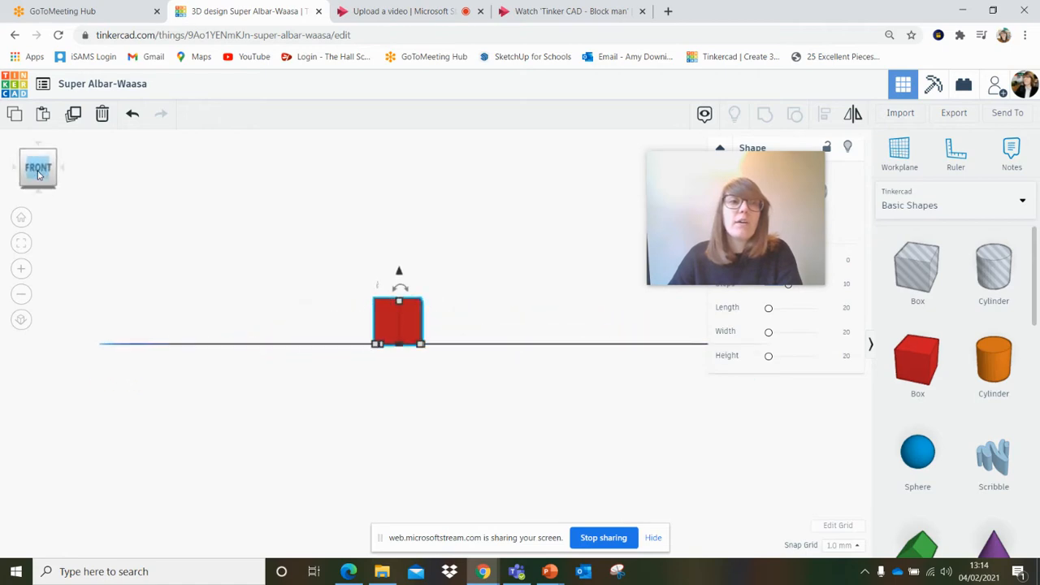
pyautogui.click(26, 156)
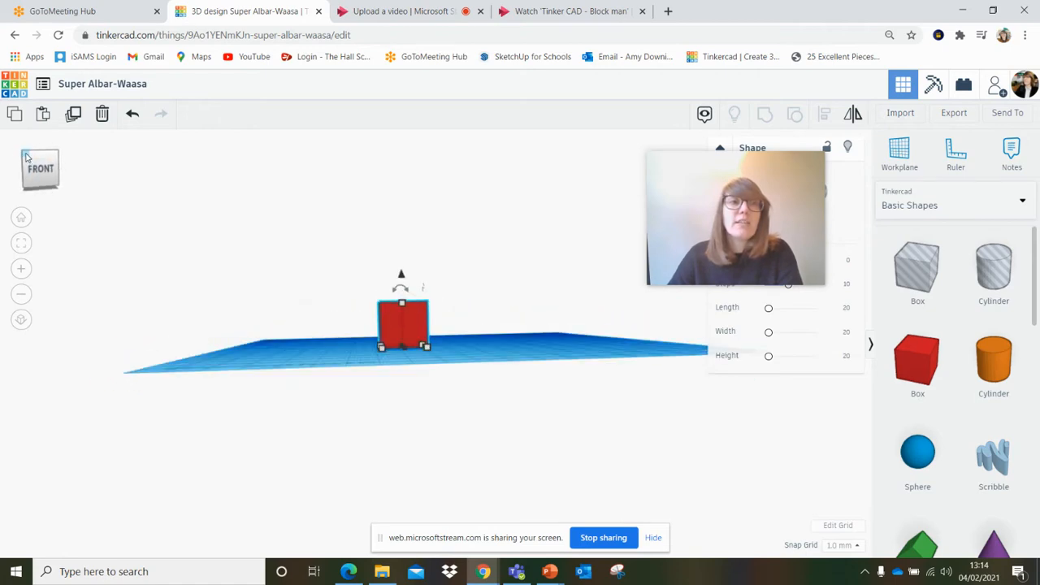
pyautogui.click(34, 158)
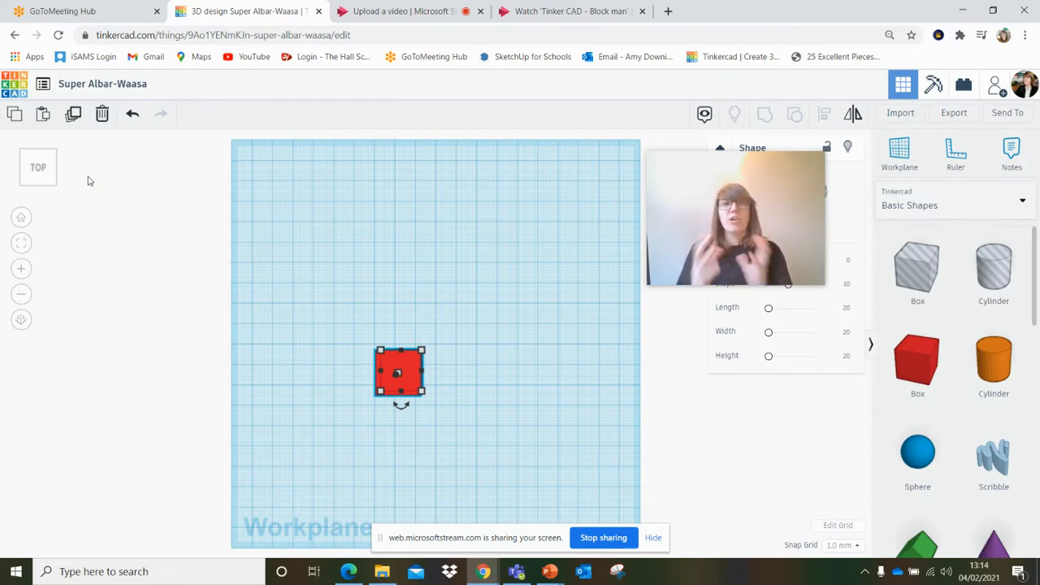
pyautogui.click(32, 169)
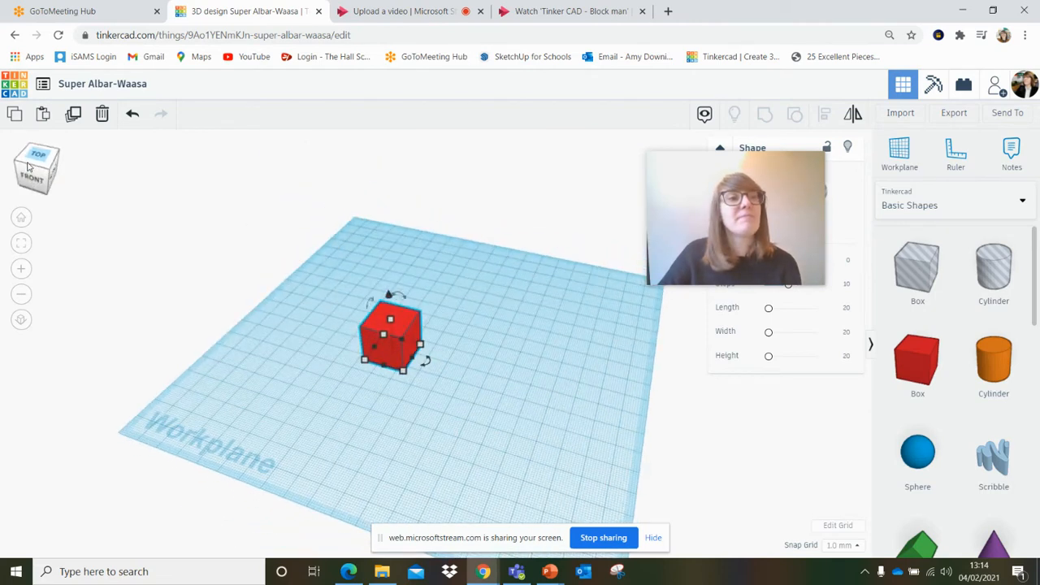
pyautogui.moveTo(29, 168); pyautogui.dragTo(29, 161)
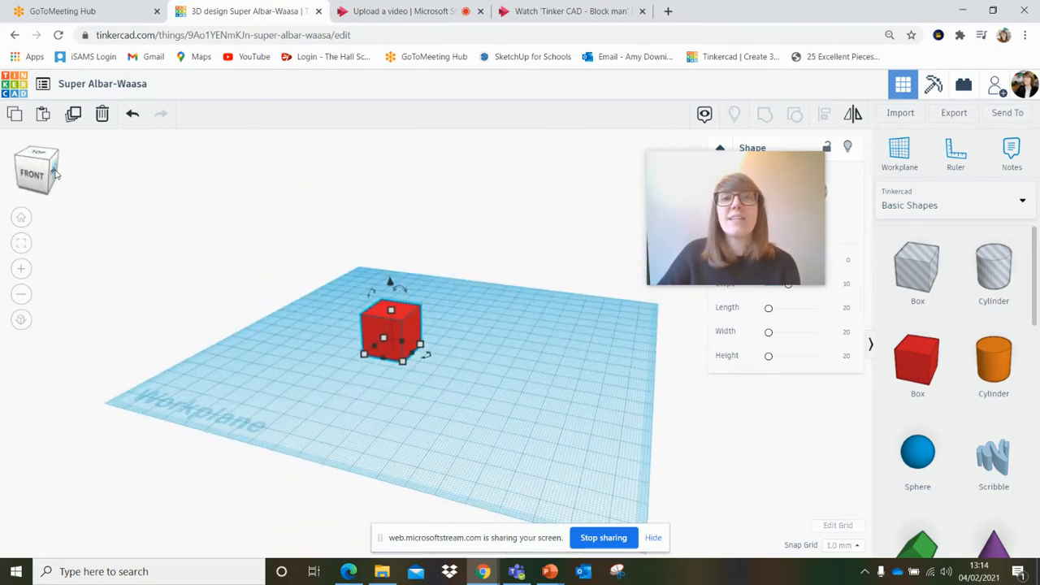
pyautogui.click(56, 173)
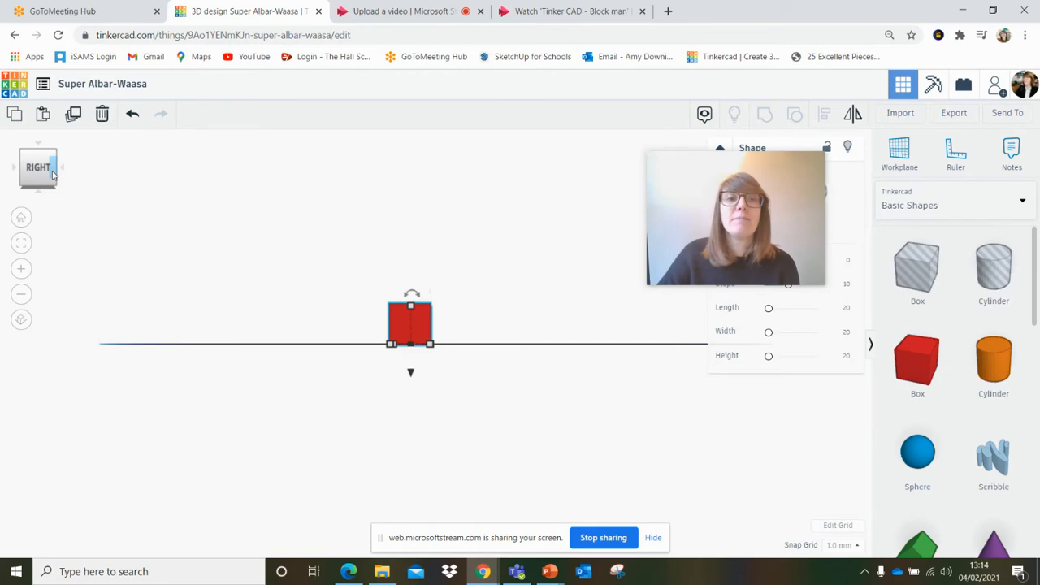
pyautogui.moveTo(35, 165); pyautogui.dragTo(57, 171)
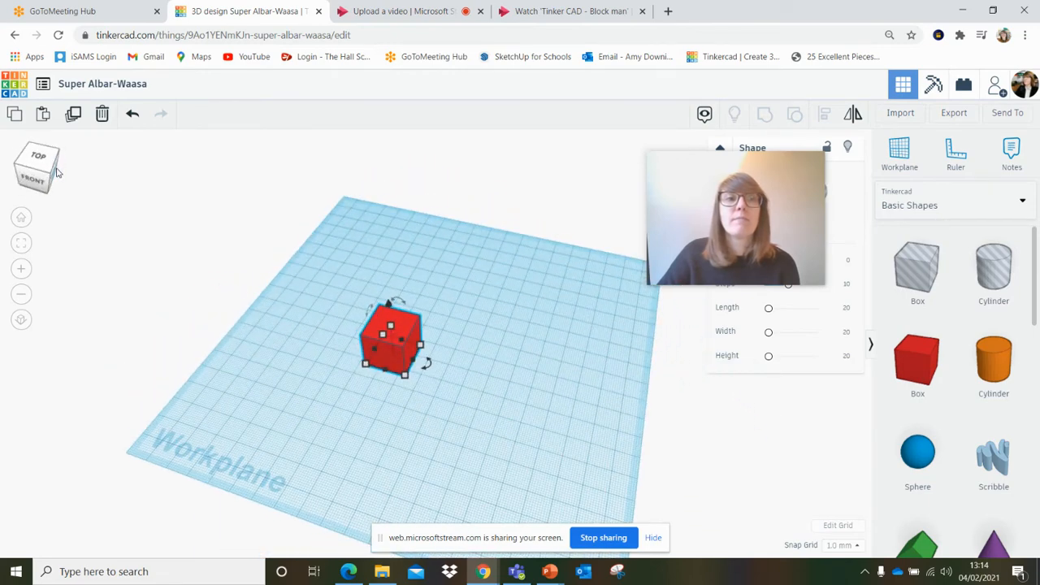
# Fit the view to the selected box and inspect it at closer and wider zoom levels
pyautogui.click(25, 247)
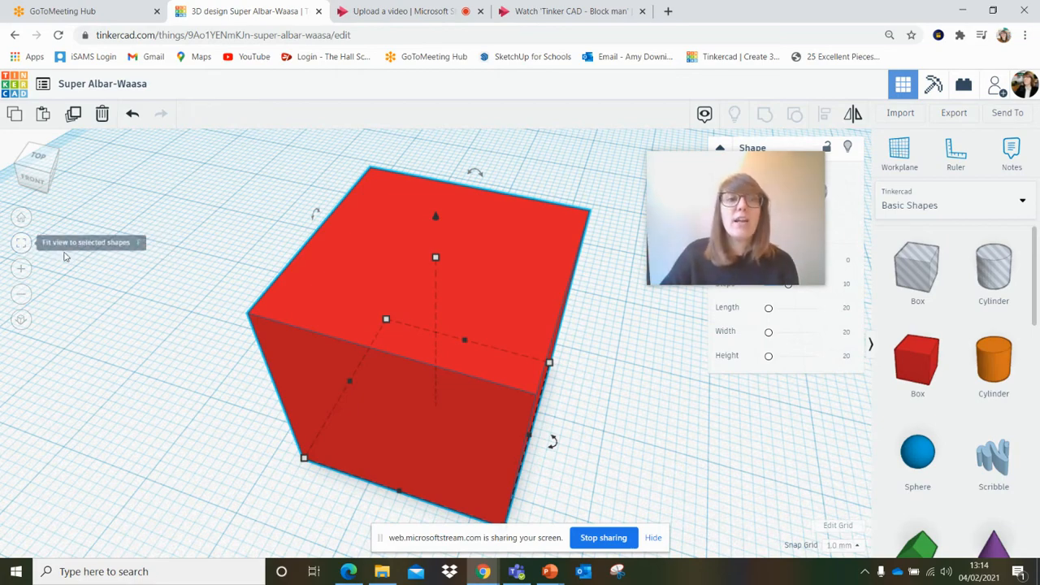
pyautogui.scroll(-6, 71, 264)
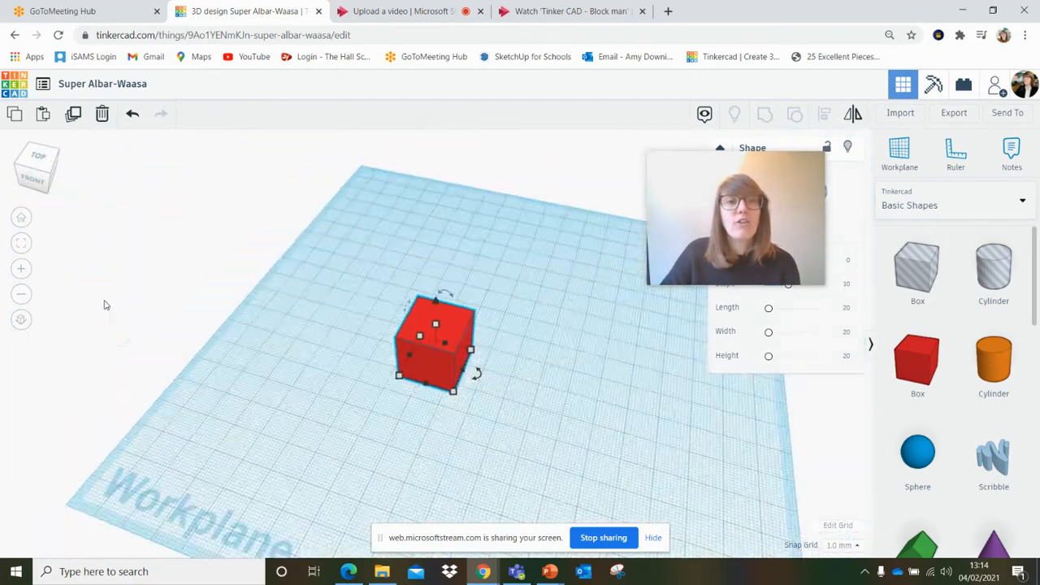
pyautogui.scroll(2, 116, 296)
pyautogui.scroll(-1, 116, 292)
pyautogui.scroll(1, 116, 290)
pyautogui.scroll(-2, 116, 290)
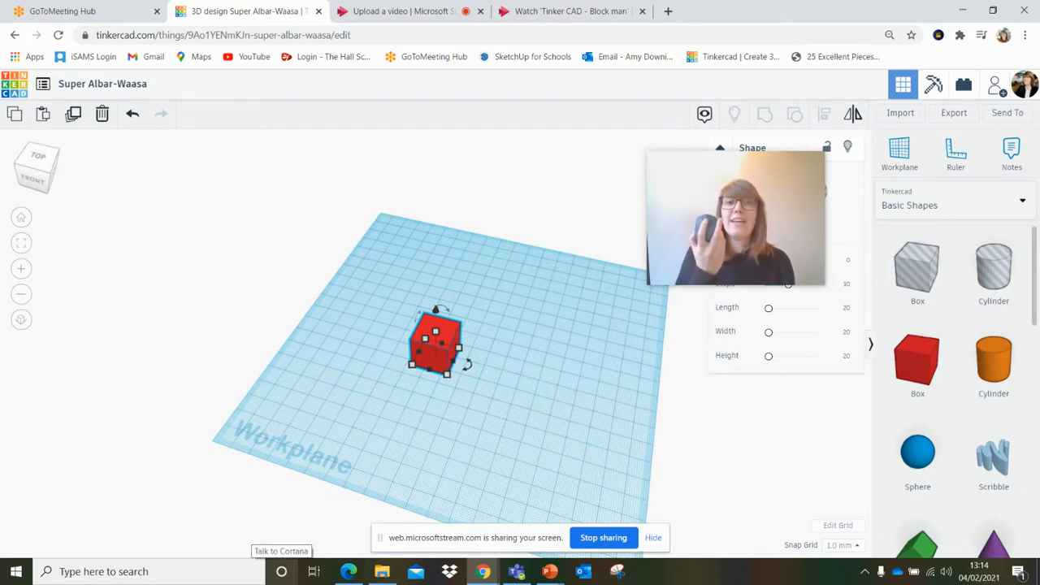
pyautogui.scroll(3, 499, 331)
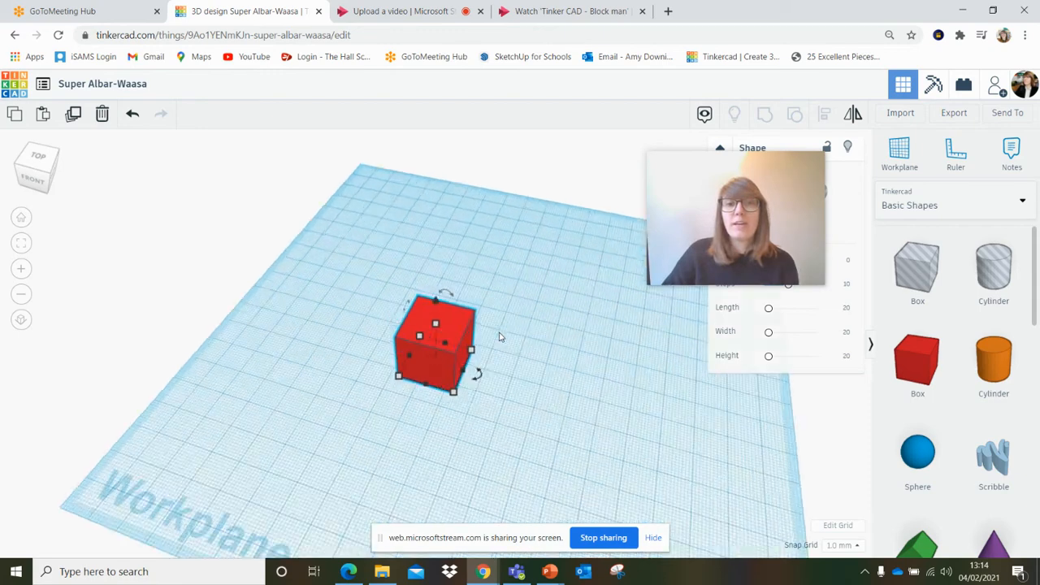
pyautogui.scroll(-2, 490, 328)
pyautogui.scroll(-1, 490, 327)
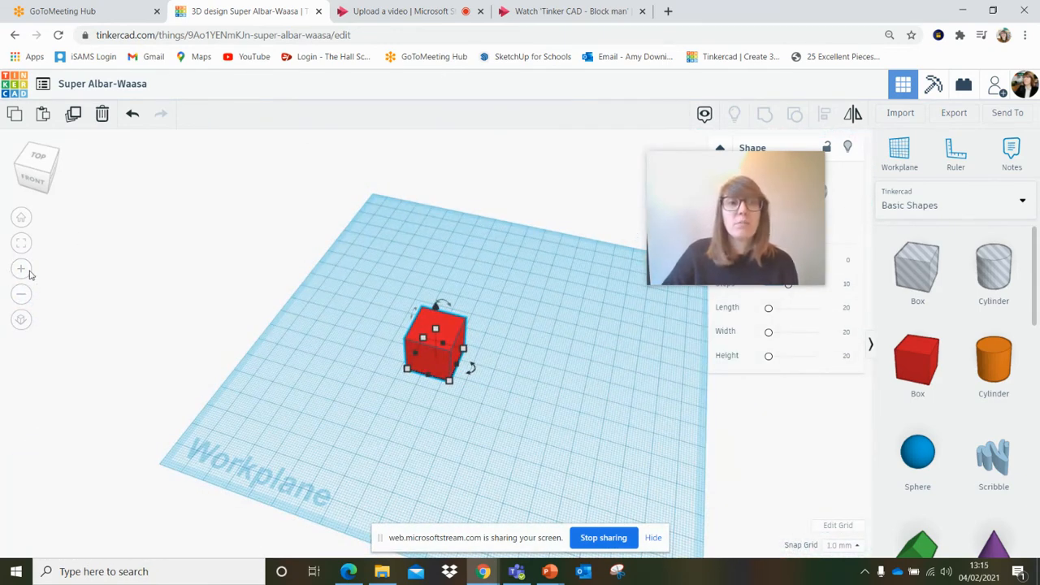
pyautogui.click(22, 296)
pyautogui.click(22, 268)
pyautogui.click(23, 270)
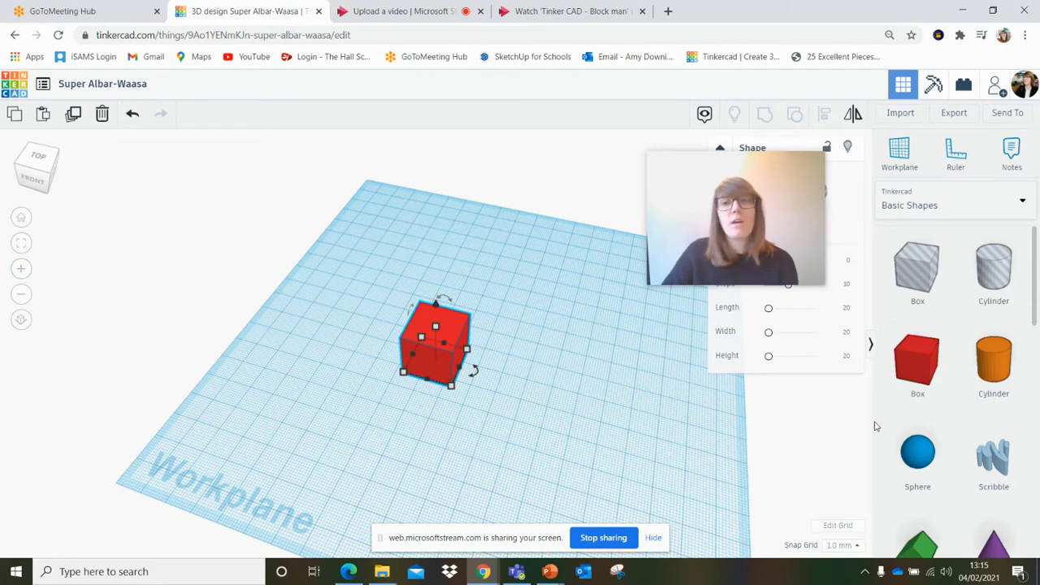
# Add a second red box in front of the first and an orange cylinder near the workplane's front-left corner
pyautogui.moveTo(646, 407); pyautogui.dragTo(498, 432)
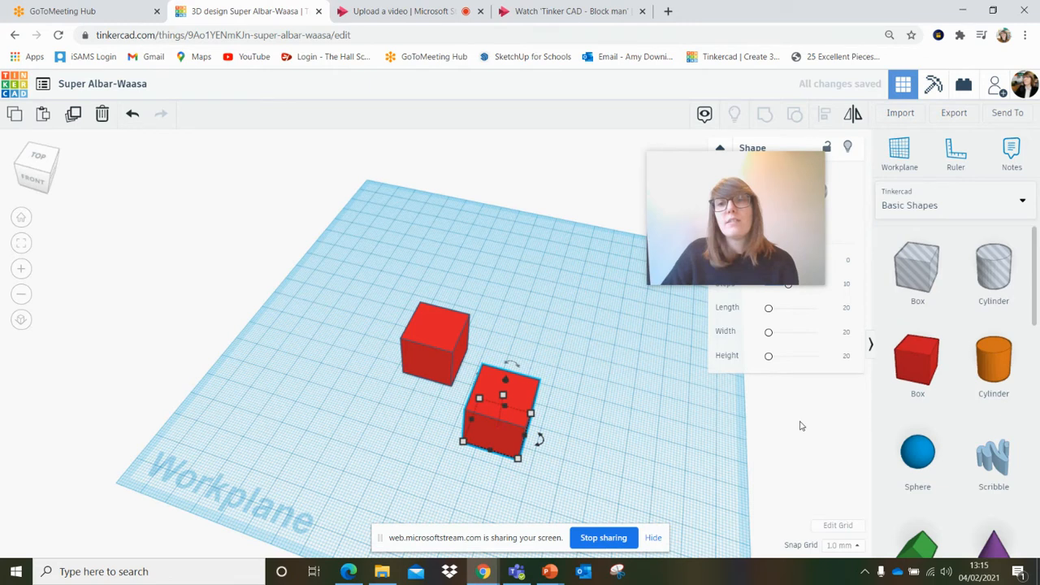
pyautogui.moveTo(1008, 375); pyautogui.dragTo(247, 416)
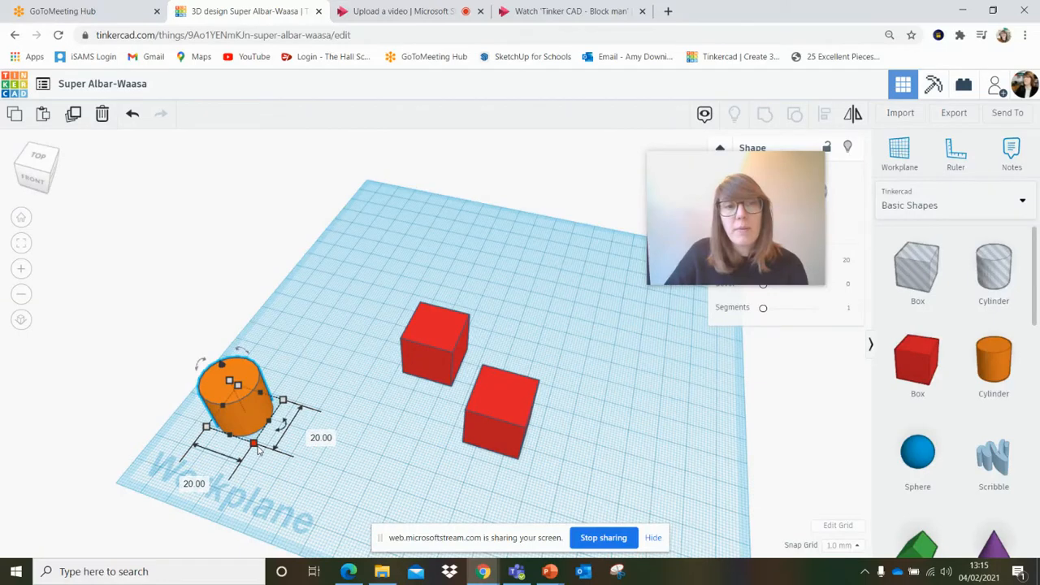
# Set the cylinder's base dimensions to 50 mm by 50 mm
pyautogui.click(204, 487)
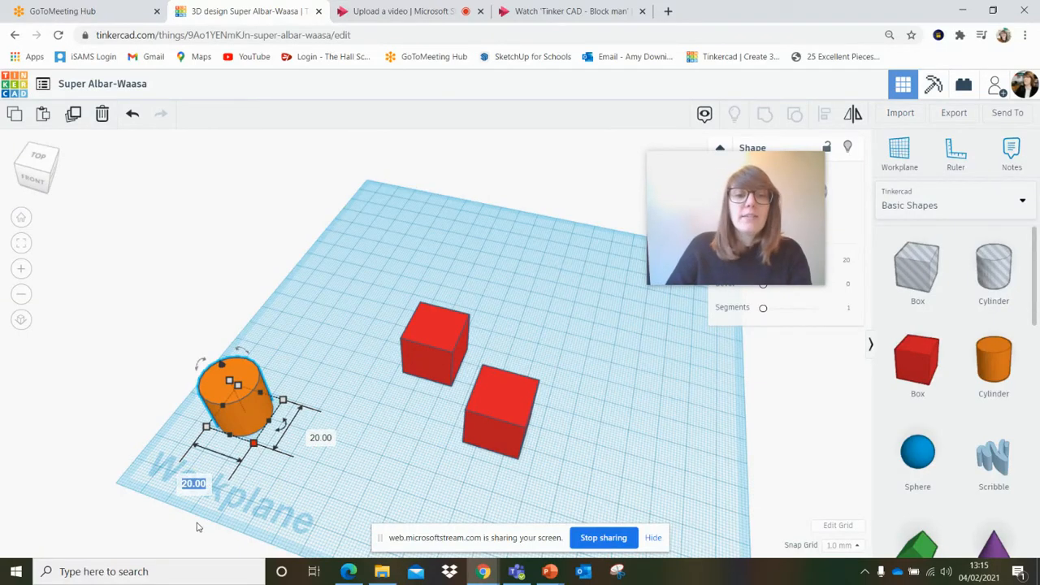
pyautogui.write('50')
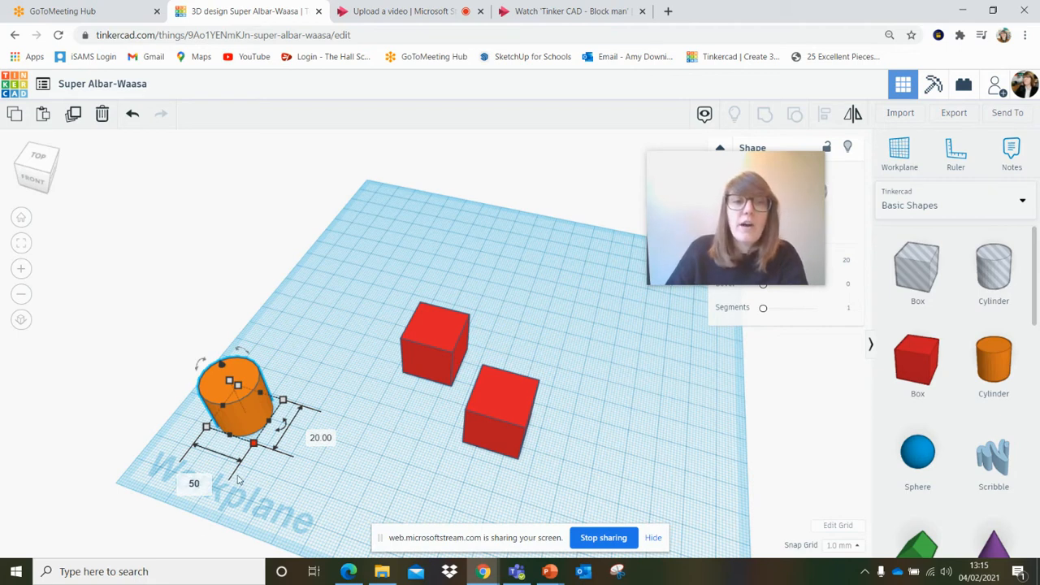
pyautogui.click(328, 442)
pyautogui.write('50')
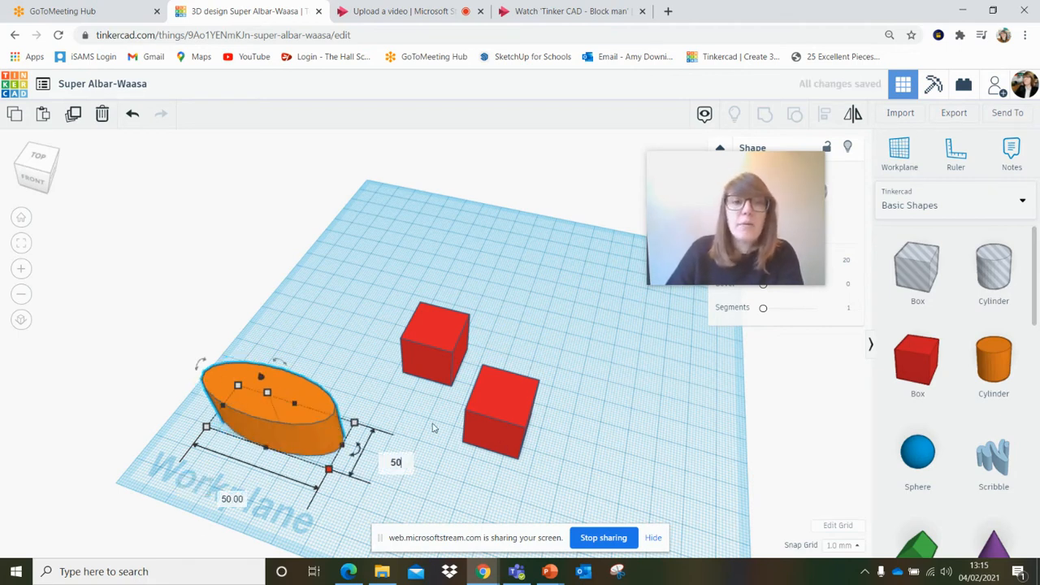
pyautogui.press('Return')
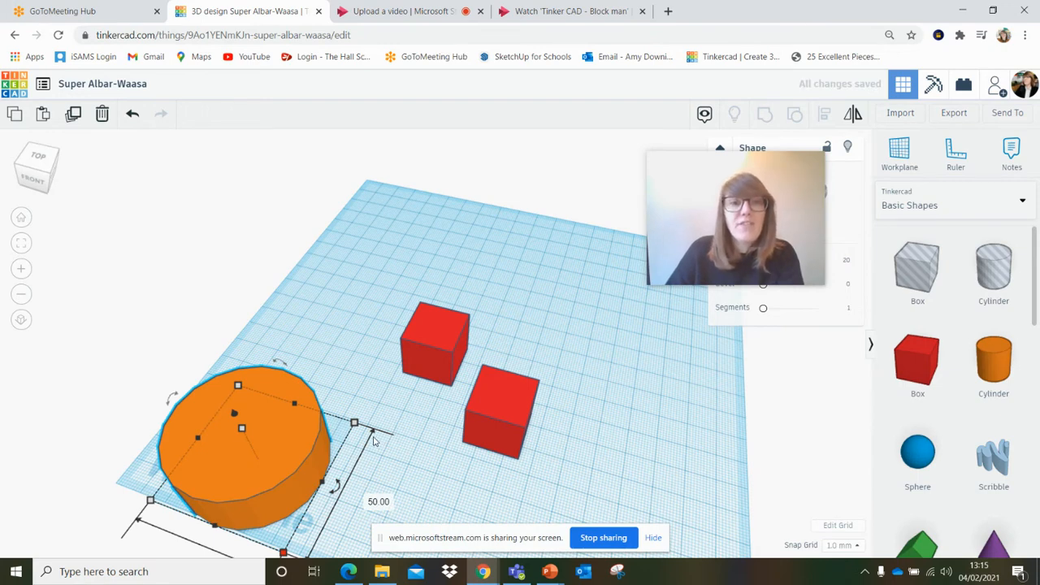
# Set the cylinder's height to 100 mm
pyautogui.scroll(-4, 374, 439)
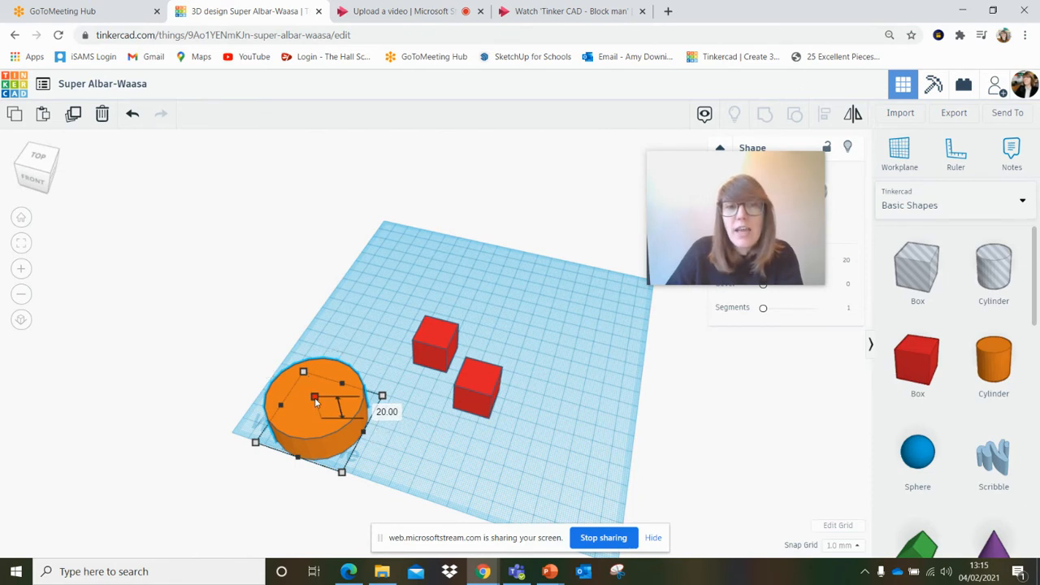
pyautogui.click(371, 409)
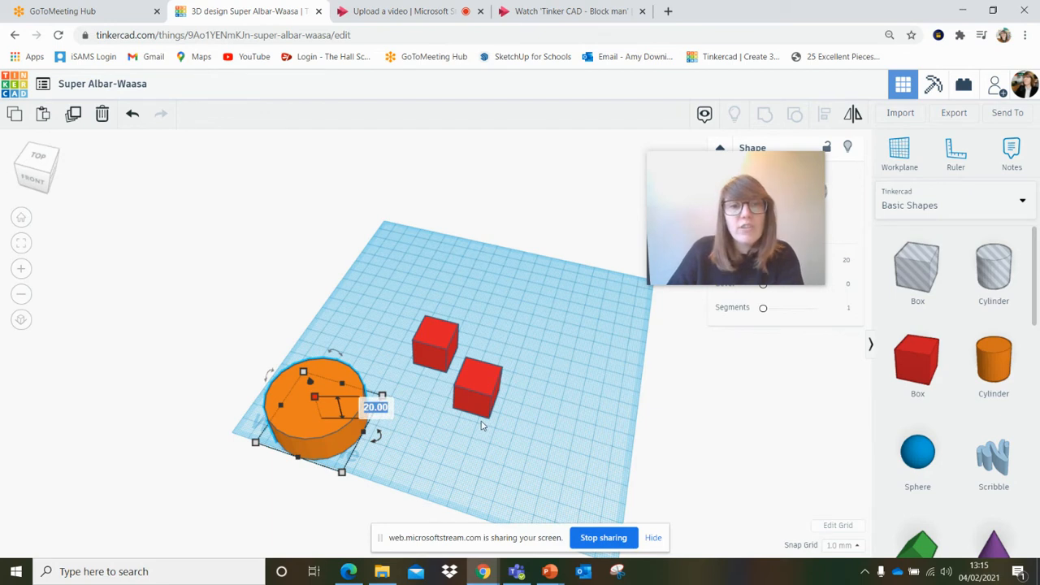
pyautogui.write('100')
pyautogui.press('Return')
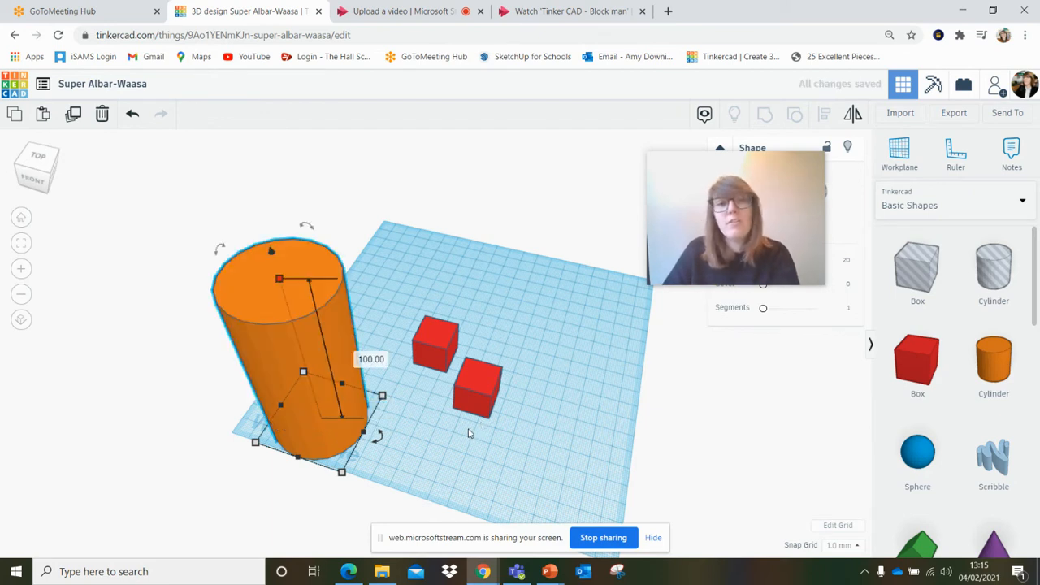
# Resize the base of the red box nearer the front to 50 mm wide by 40 mm deep
pyautogui.click(38, 177)
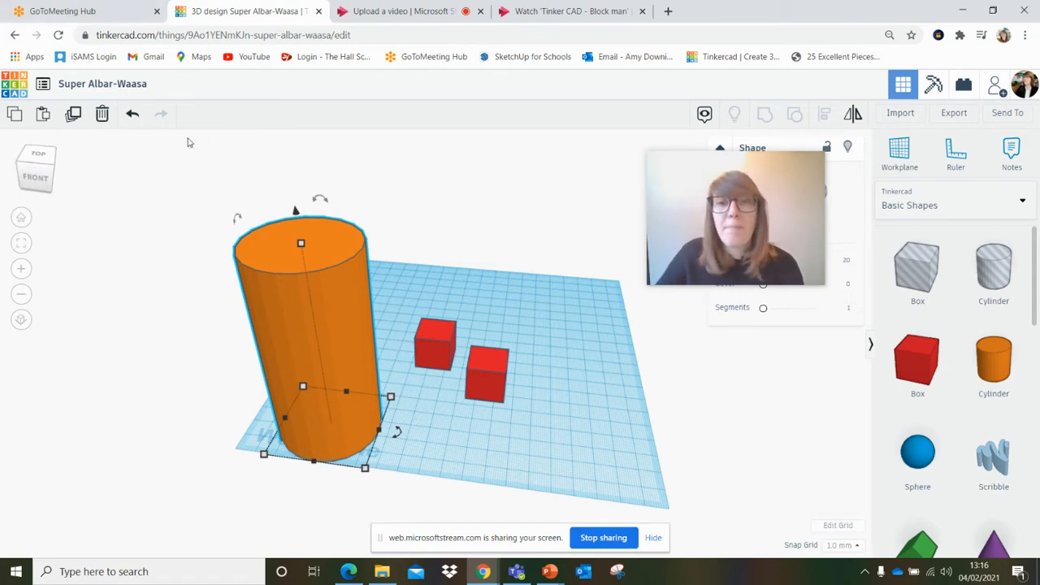
pyautogui.click(481, 358)
pyautogui.moveTo(504, 406)
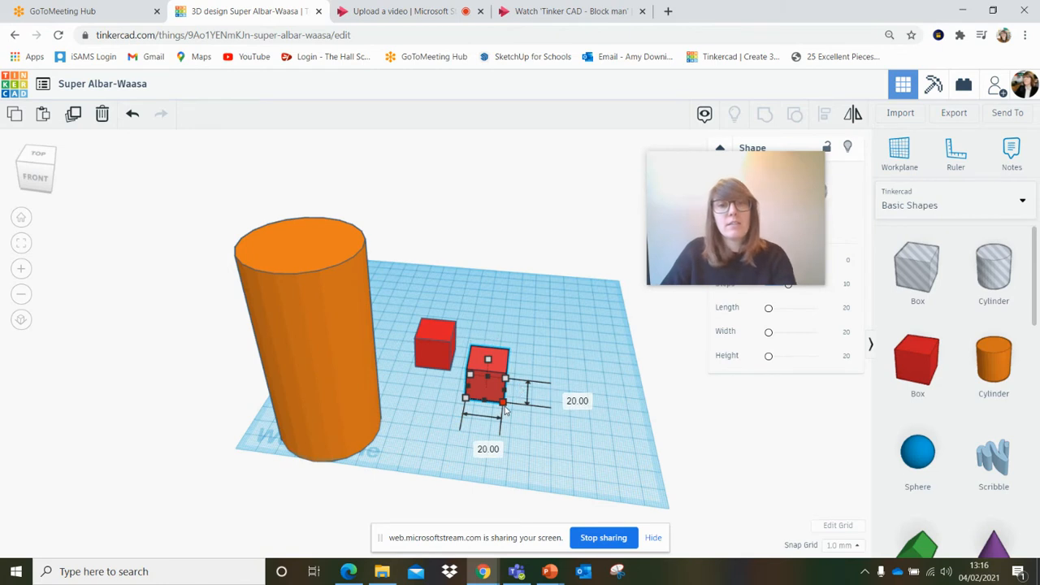
pyautogui.click(484, 449)
pyautogui.write('50')
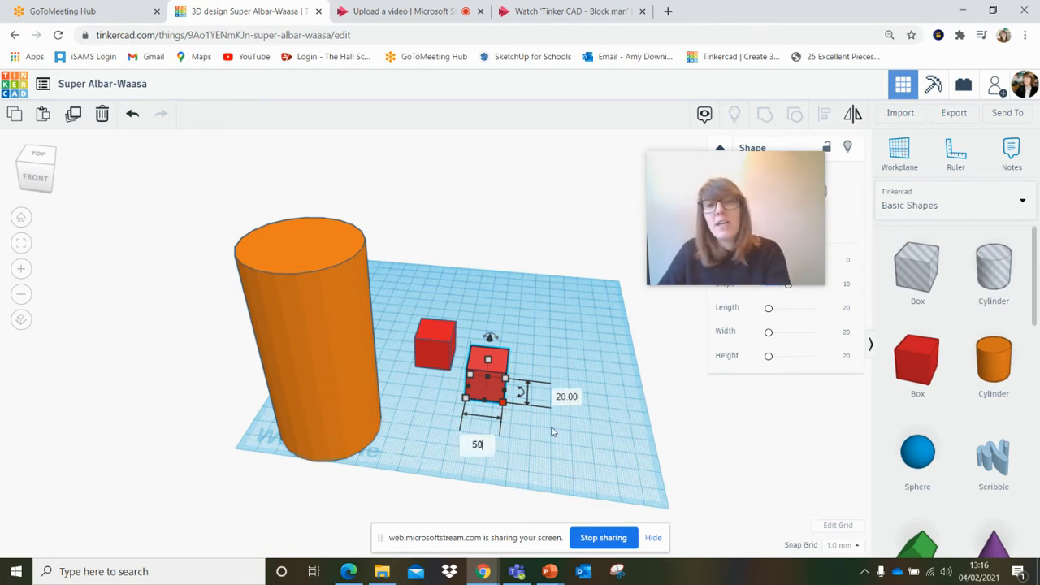
pyautogui.press('Return')
pyautogui.click(627, 409)
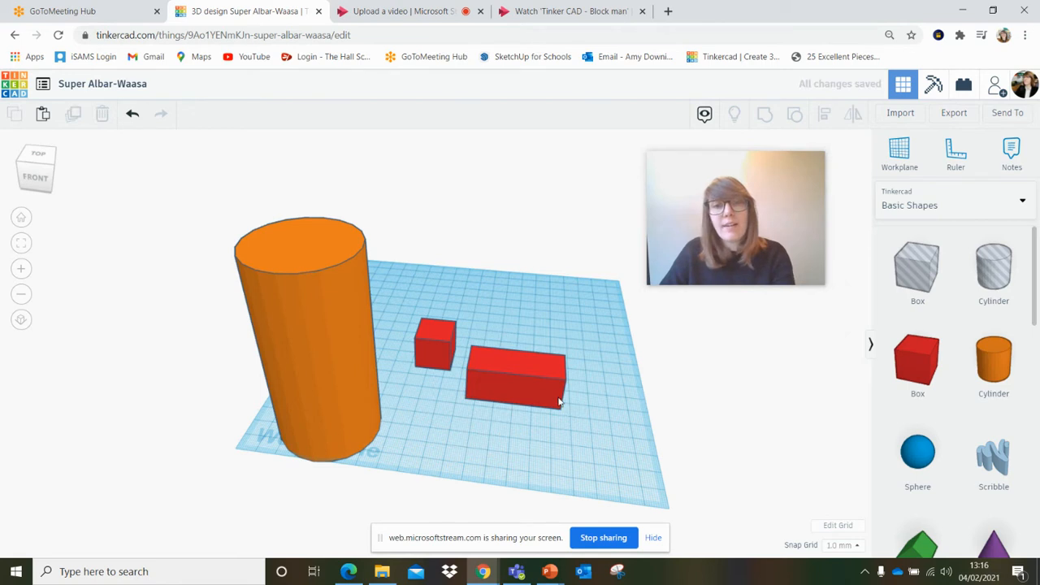
pyautogui.click(557, 400)
pyautogui.click(625, 405)
pyautogui.write('40')
pyautogui.press('Return')
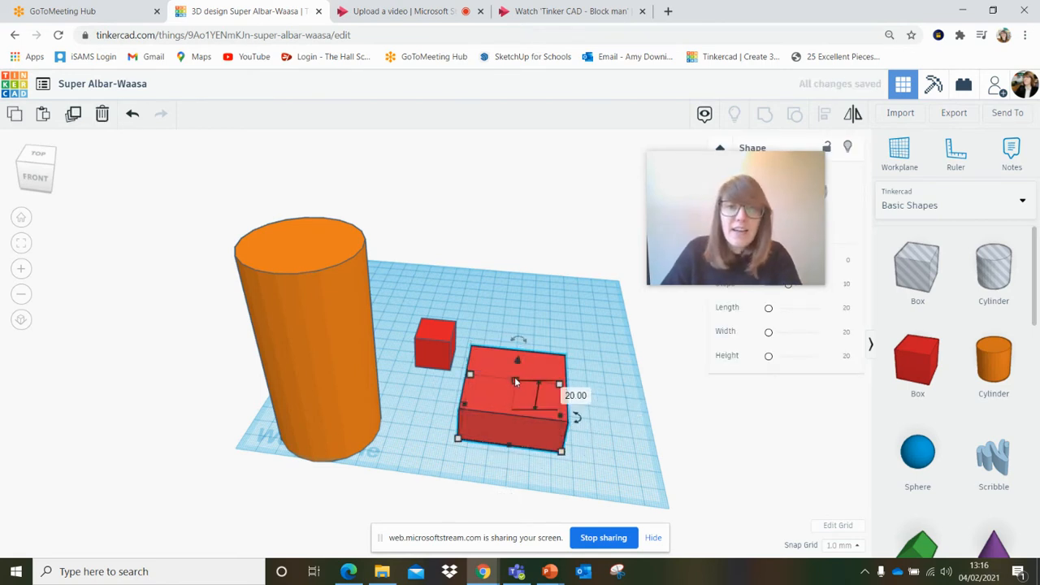
# Set the height of the enlarged red box to 100 mm
pyautogui.click(575, 395)
pyautogui.write('100')
pyautogui.press('Return')
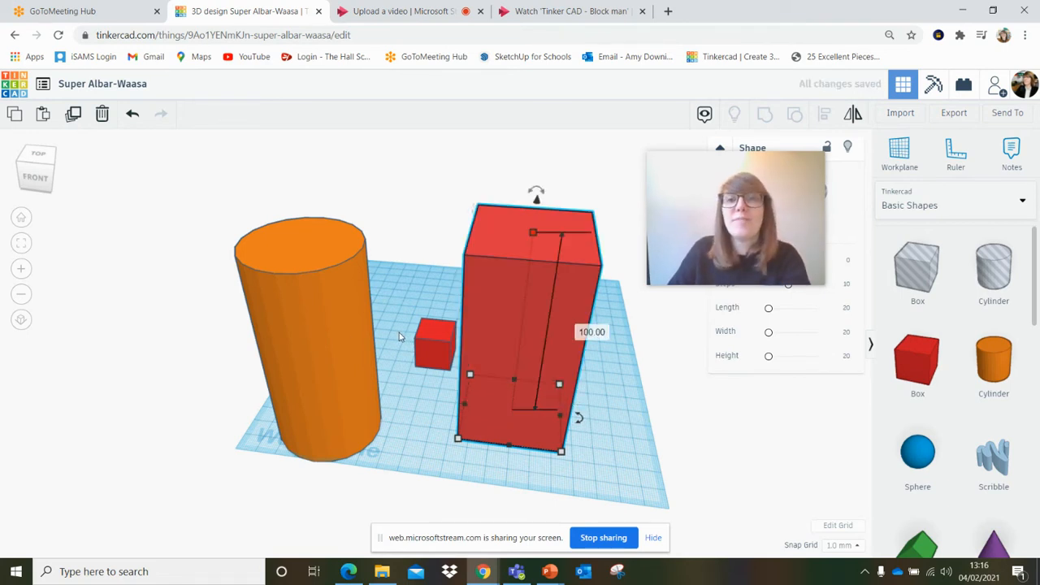
# Move the small red box toward the back-left of the workplane, behind the cylinder
pyautogui.click(435, 348)
pyautogui.moveTo(440, 300); pyautogui.dragTo(375, 289)
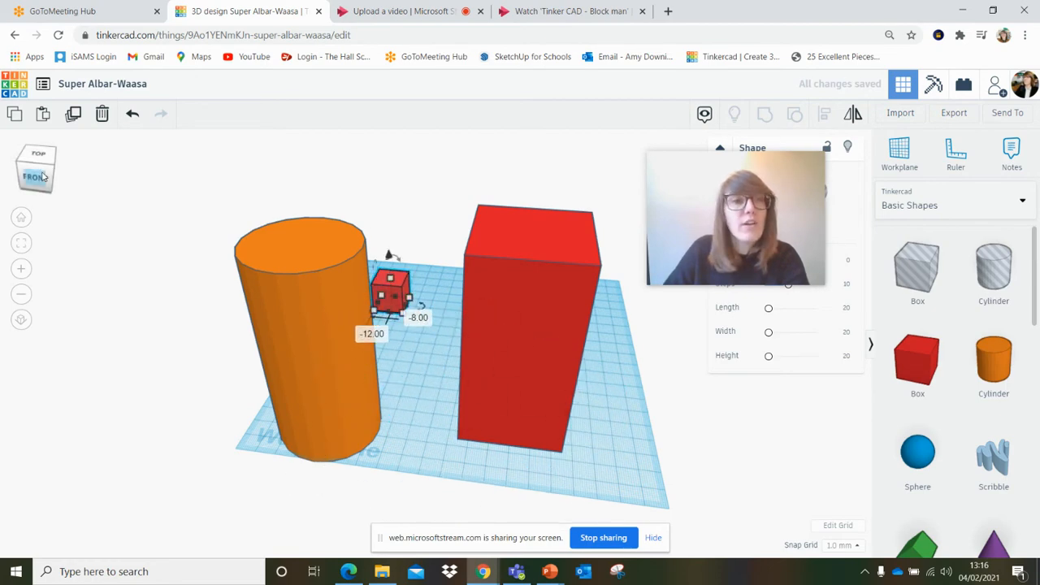
# Resize the base of the small red box behind the cylinder to 5 mm wide by 50 mm deep
pyautogui.moveTo(40, 173); pyautogui.dragTo(79, 172)
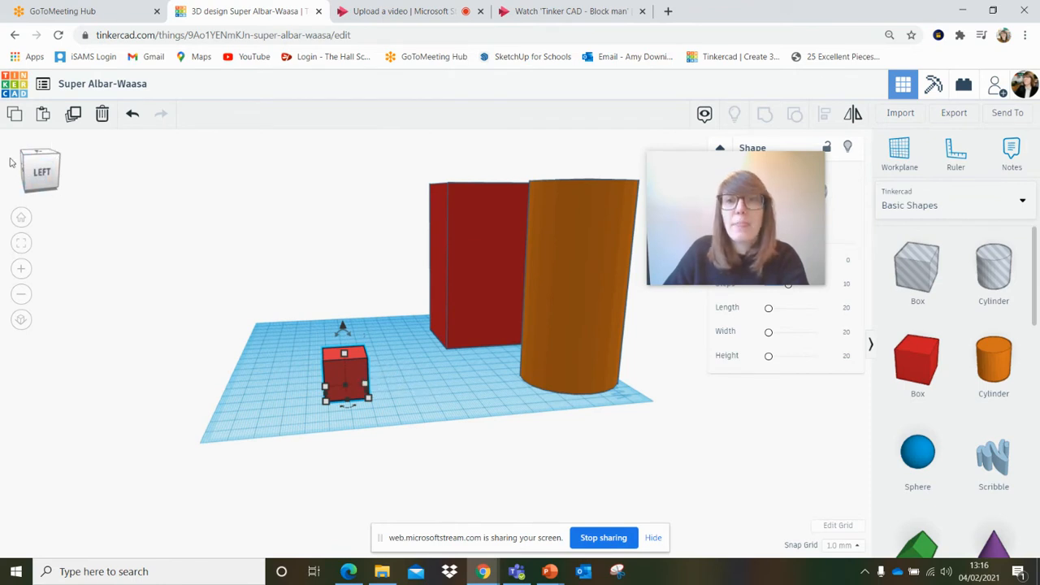
pyautogui.moveTo(372, 404)
pyautogui.click(358, 428)
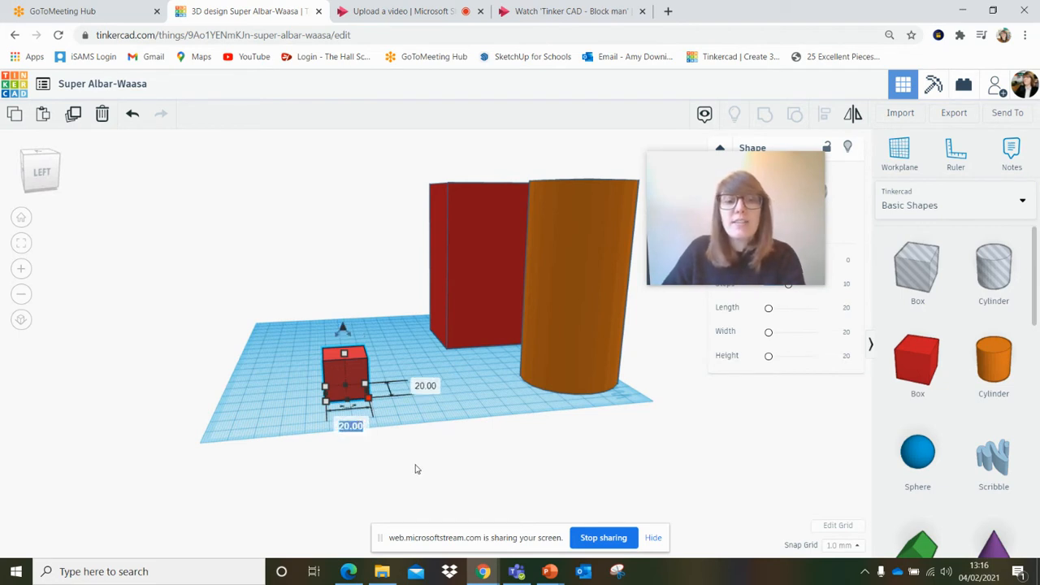
pyautogui.write('50')
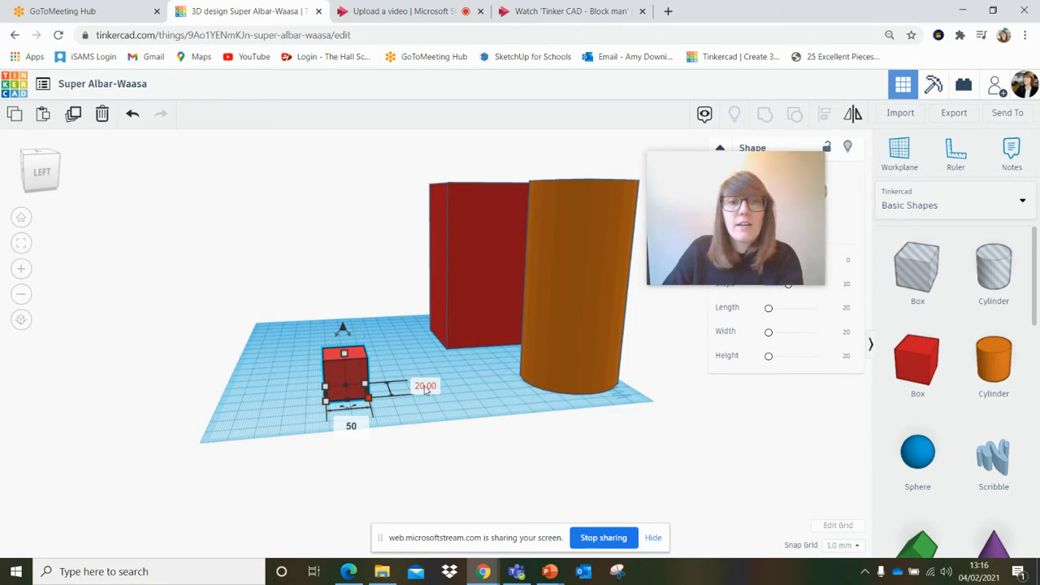
pyautogui.click(425, 388)
pyautogui.write('5')
pyautogui.press('Return')
# Set the height of the thin red box to 100 mm
pyautogui.moveTo(373, 350)
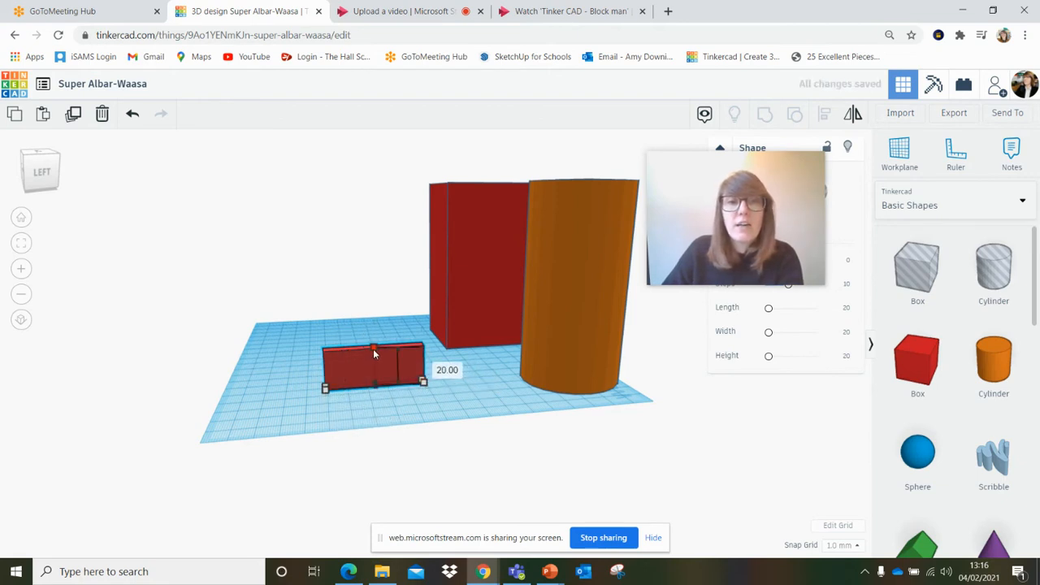
pyautogui.click(436, 366)
pyautogui.write('100')
pyautogui.press('Return')
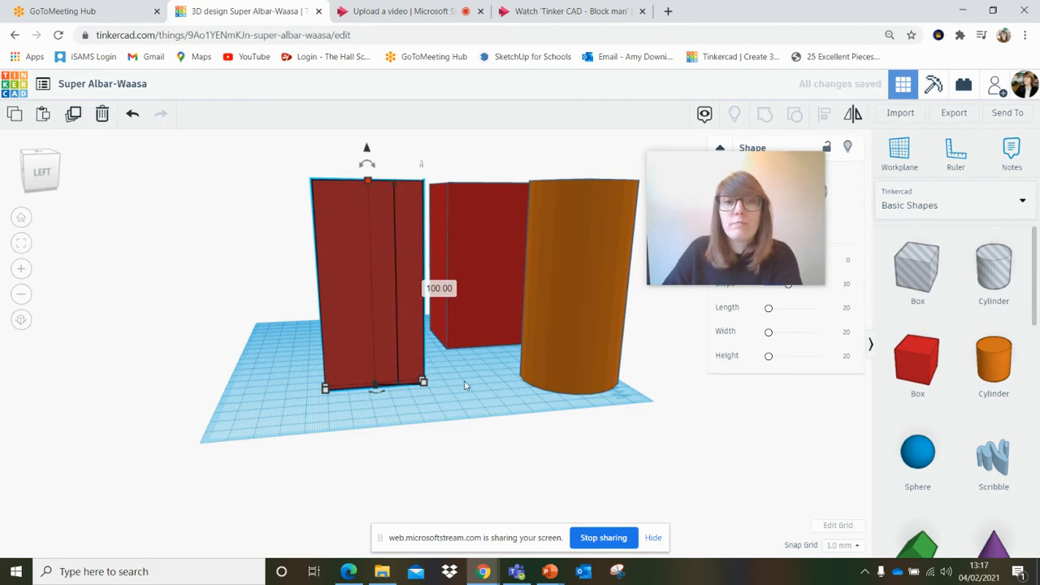
pyautogui.click(464, 385)
# Widen the thin red box from the 5 mm side to 50 mm, giving it a square base
pyautogui.scroll(-5, 465, 385)
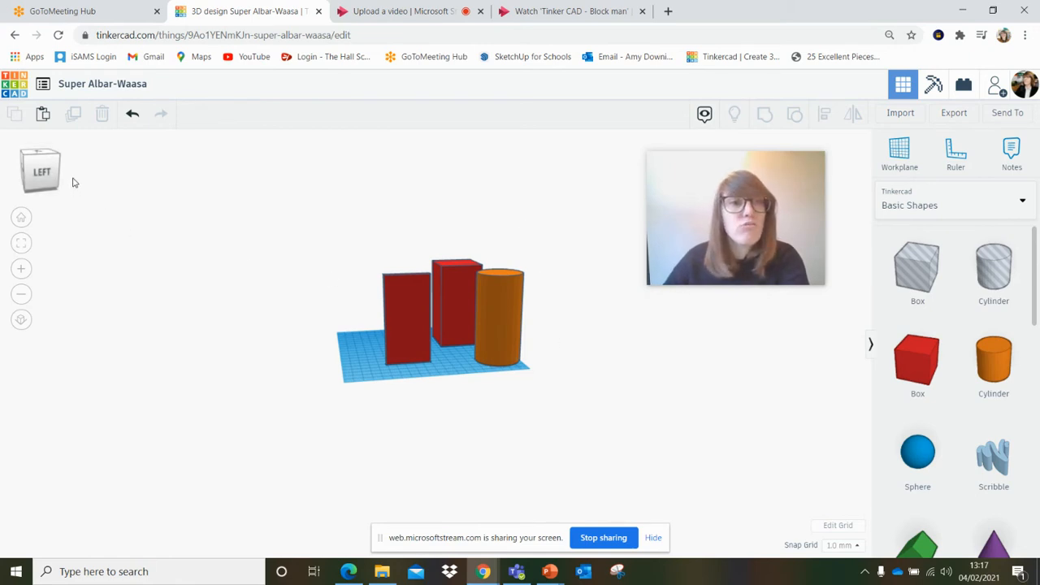
pyautogui.click(32, 175)
pyautogui.moveTo(32, 174); pyautogui.dragTo(7, 189)
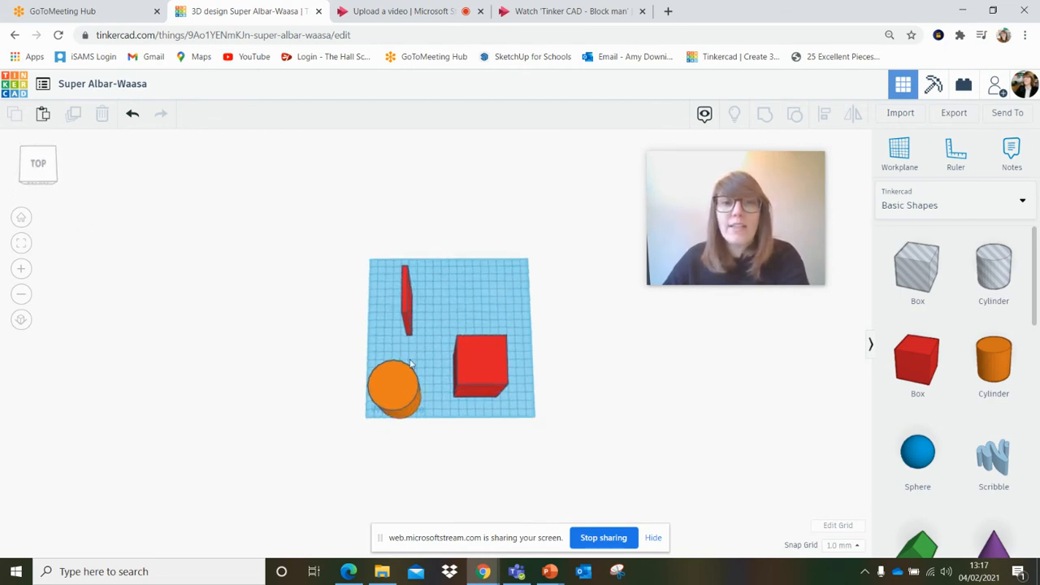
pyautogui.click(405, 311)
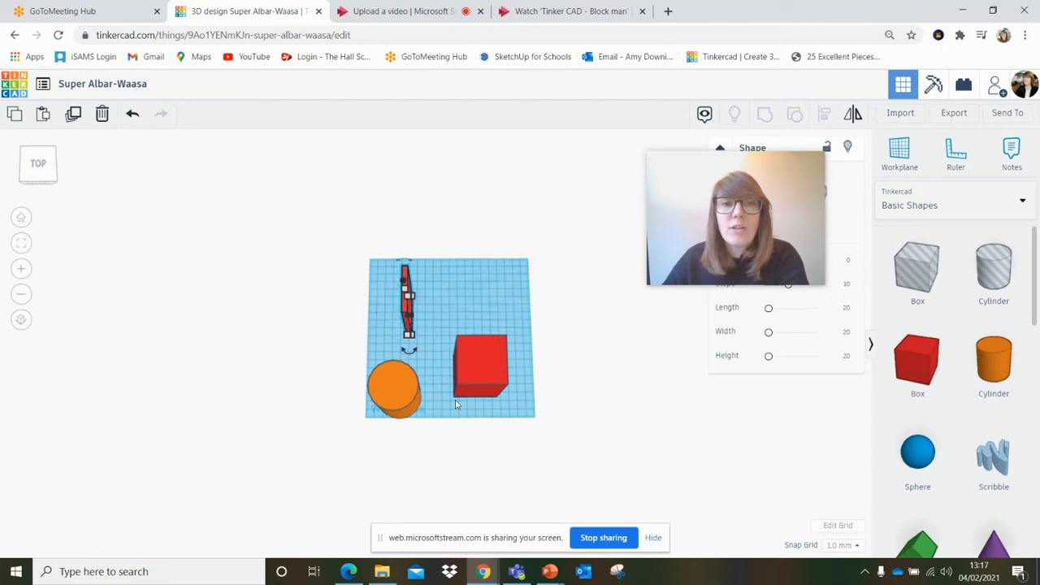
pyautogui.scroll(2, 407, 323)
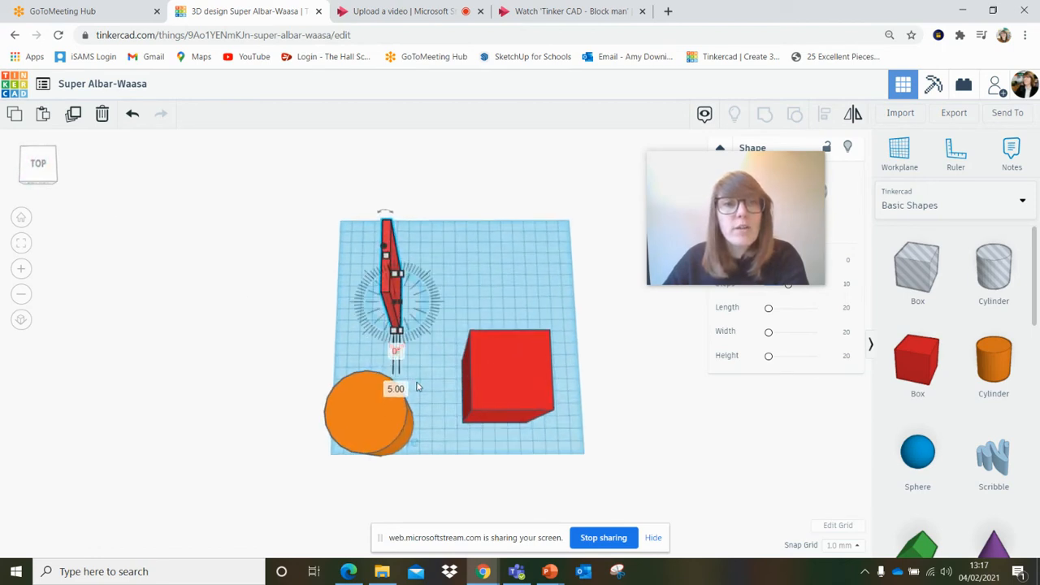
pyautogui.click(43, 166)
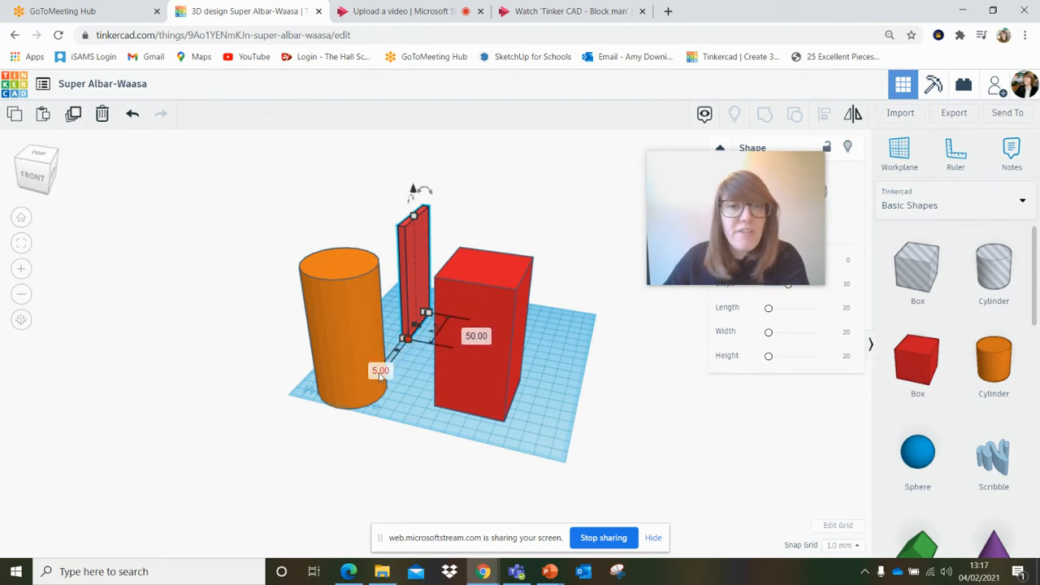
pyautogui.click(379, 370)
pyautogui.write('50')
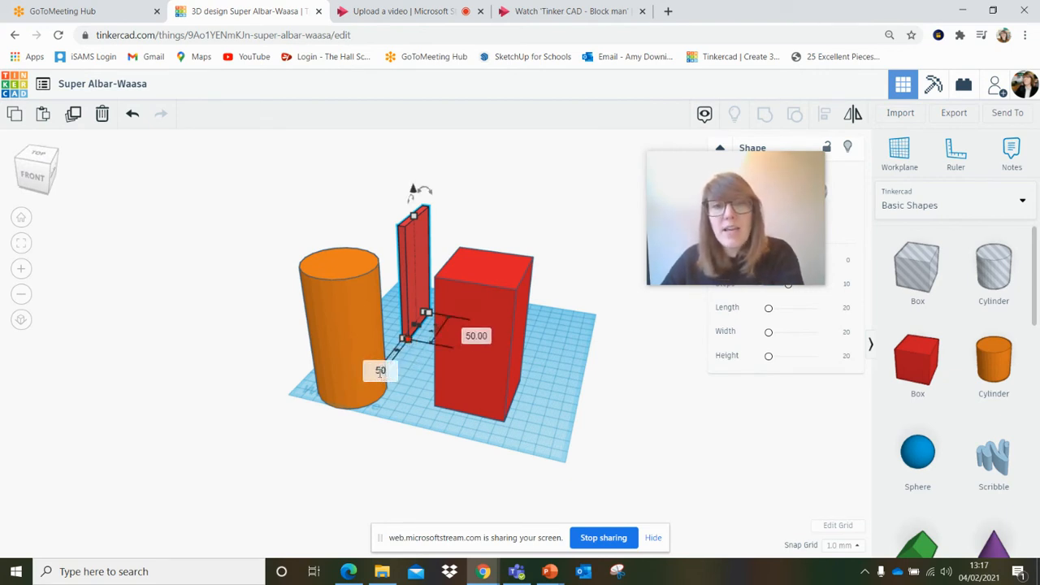
pyautogui.press('Return')
pyautogui.click(609, 400)
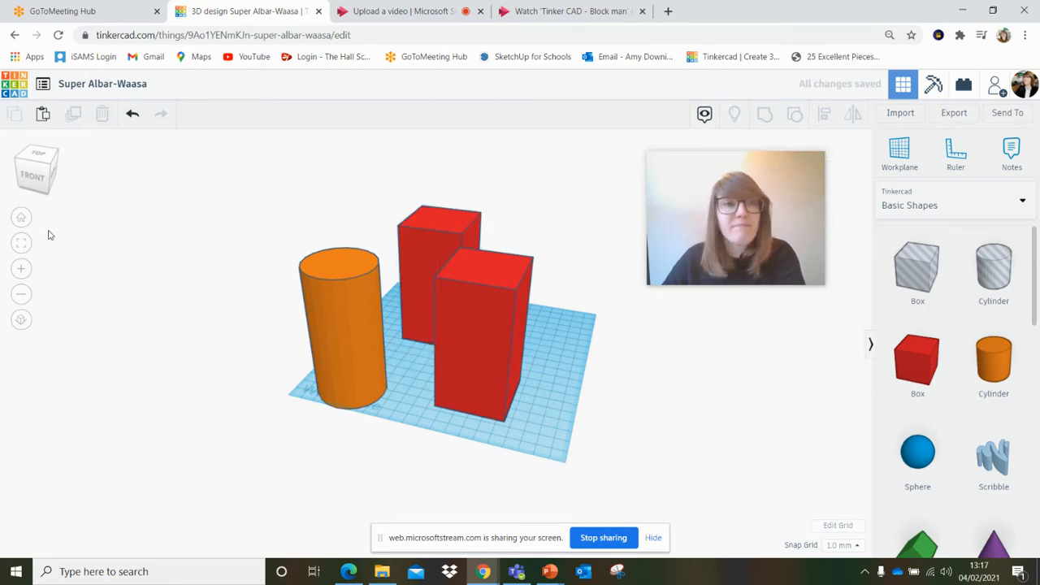
# Raise the orange cylinder about 105 mm above the workplane
pyautogui.moveTo(37, 178)
pyautogui.mouseDown()
pyautogui.moveTo(28, 193)
pyautogui.moveTo(50, 169)
pyautogui.mouseUp()
pyautogui.scroll(2, 51, 169)
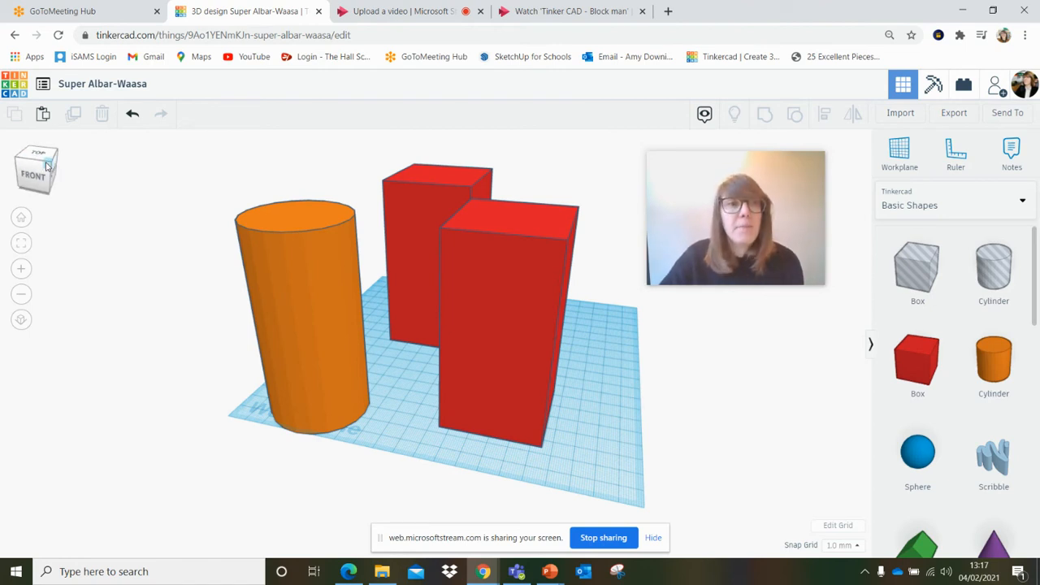
pyautogui.click(339, 289)
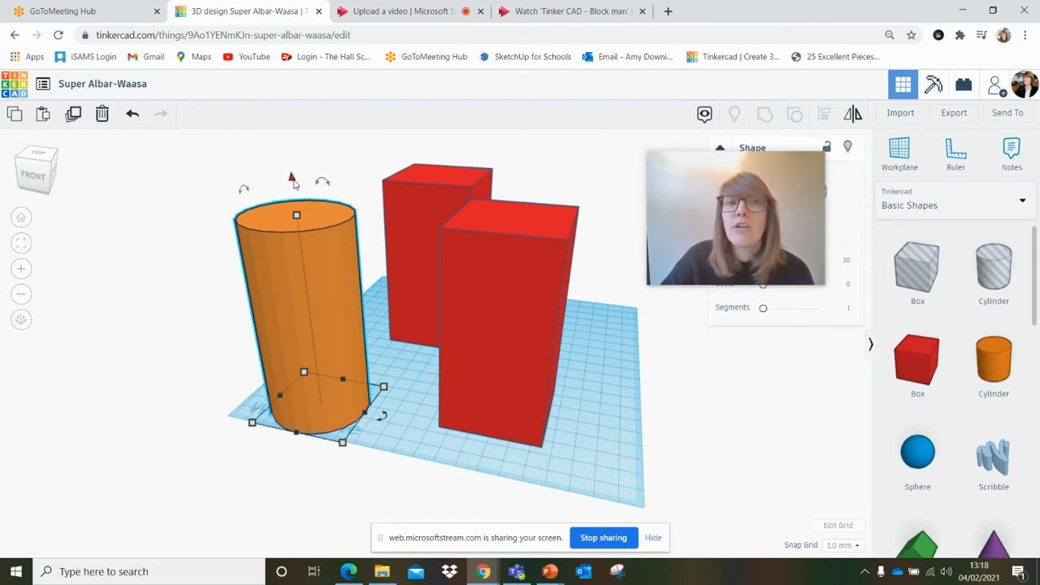
pyautogui.moveTo(293, 184); pyautogui.dragTo(298, 103)
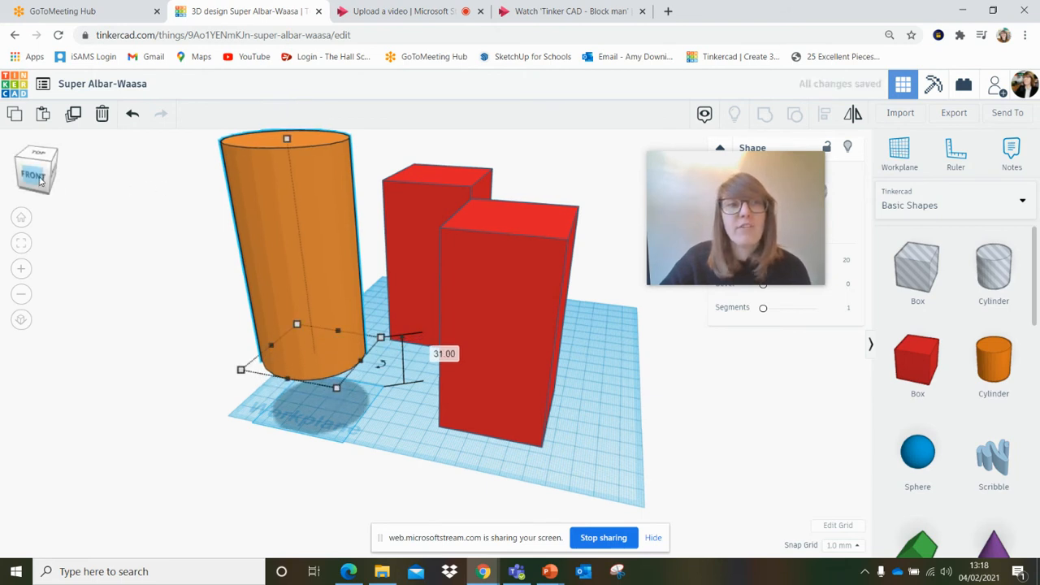
pyautogui.click(37, 176)
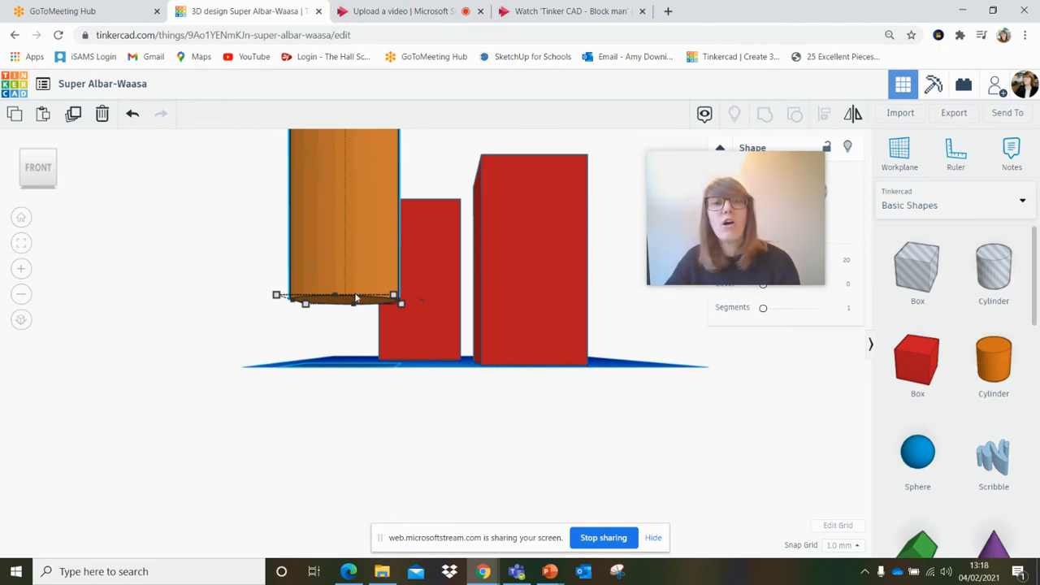
pyautogui.scroll(-5, 396, 338)
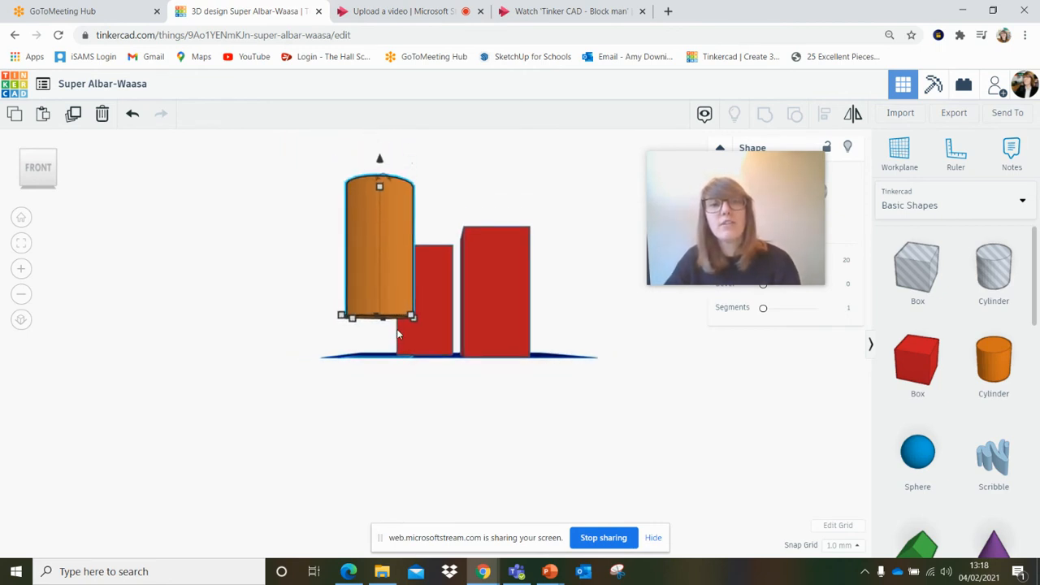
pyautogui.moveTo(399, 213); pyautogui.dragTo(398, 152)
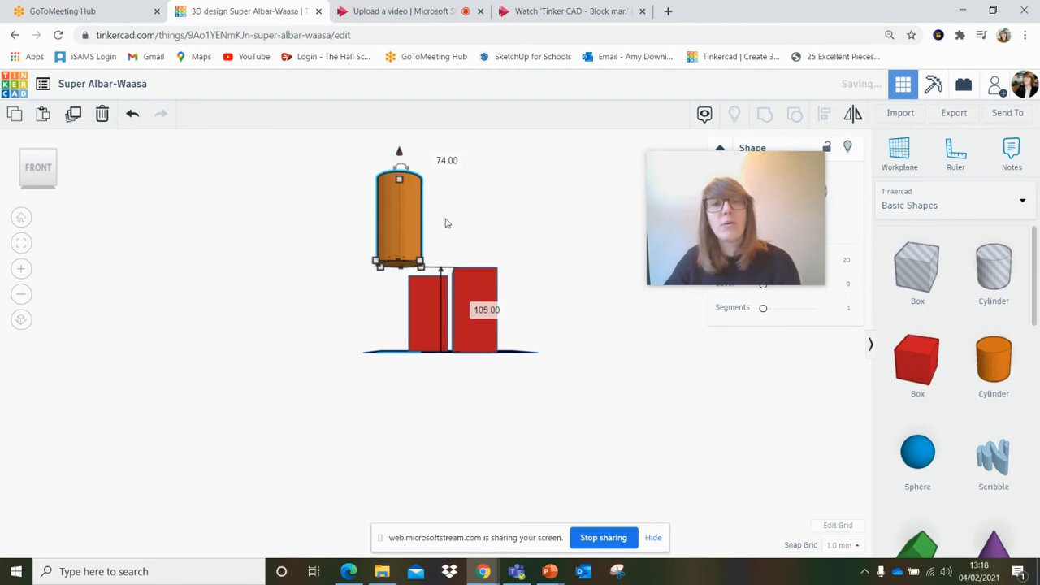
# Lift the red box nearer the front off the workplane and set its elevation to 100 mm
pyautogui.click(478, 340)
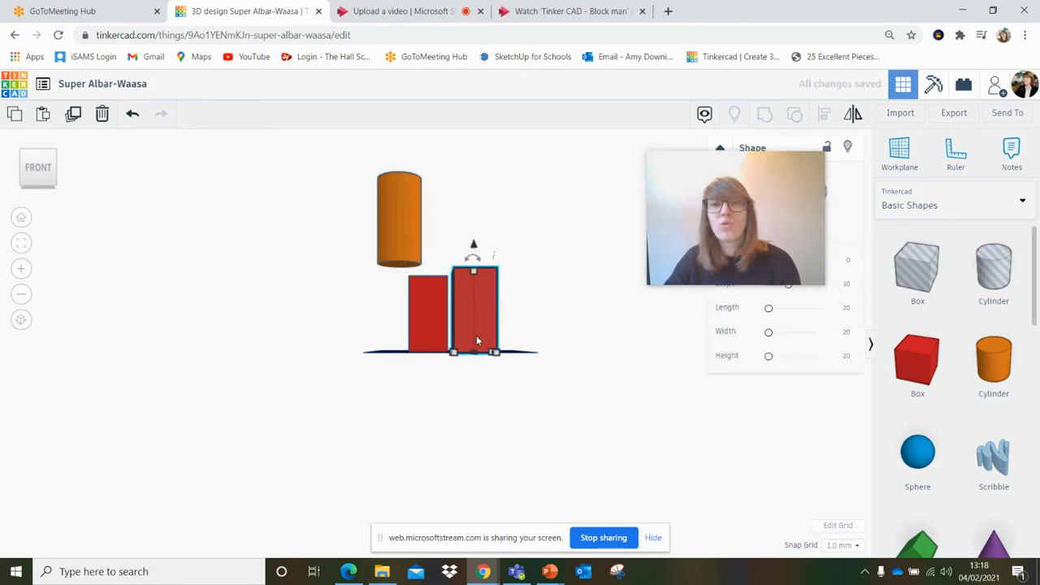
pyautogui.moveTo(476, 252); pyautogui.dragTo(479, 204)
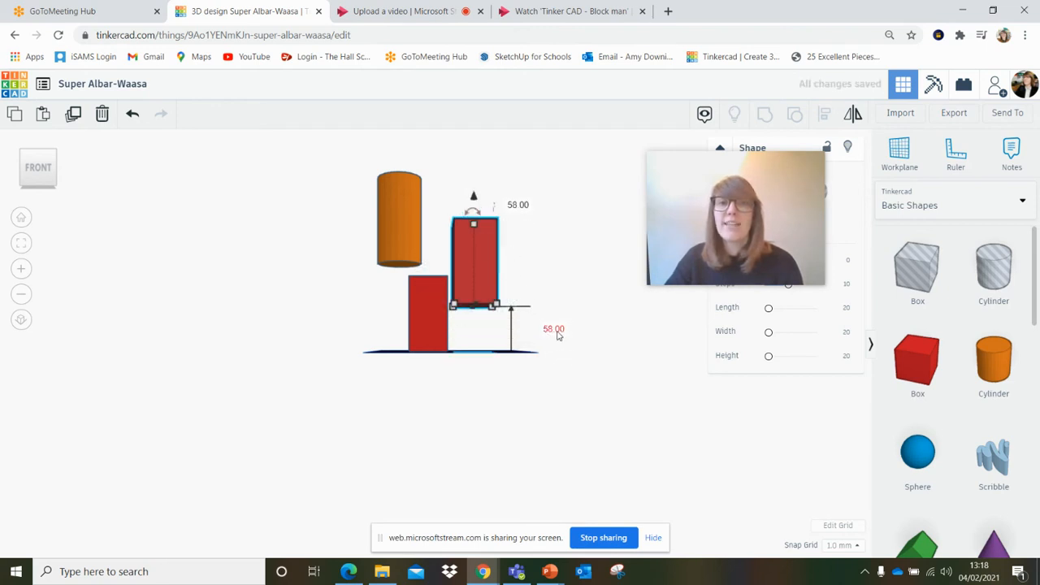
pyautogui.click(37, 152)
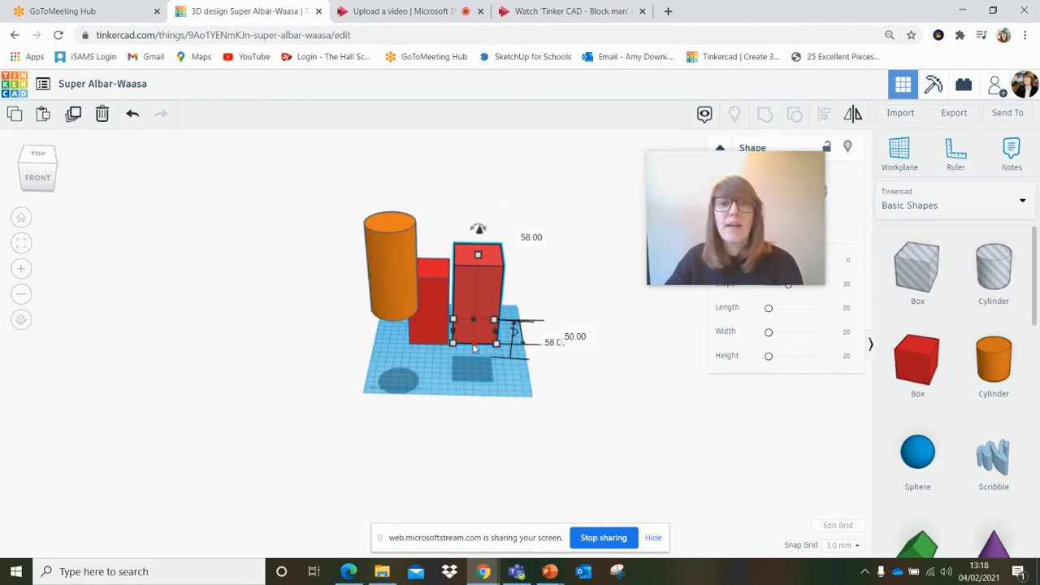
pyautogui.click(568, 351)
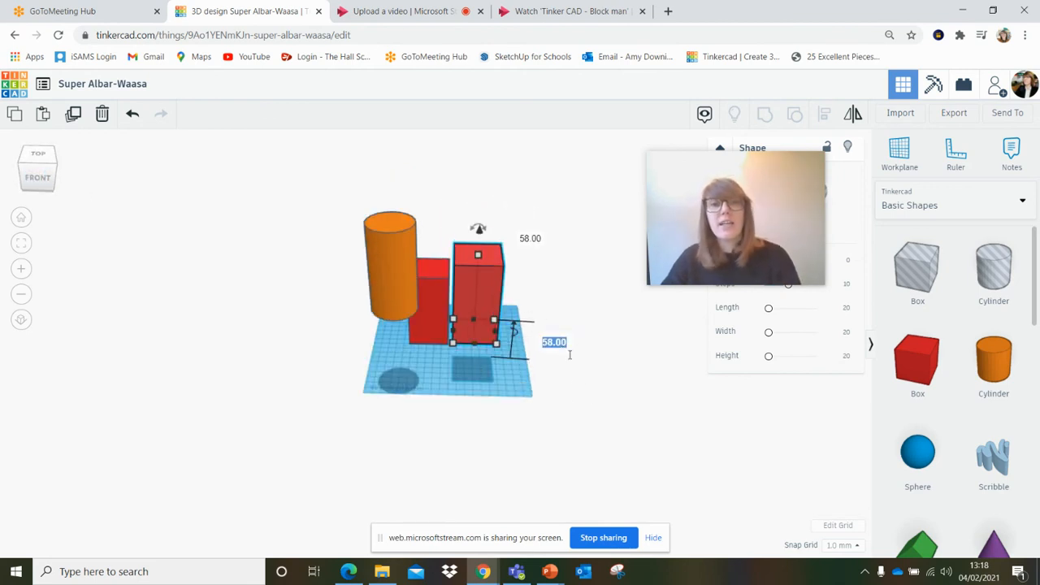
pyautogui.write('100')
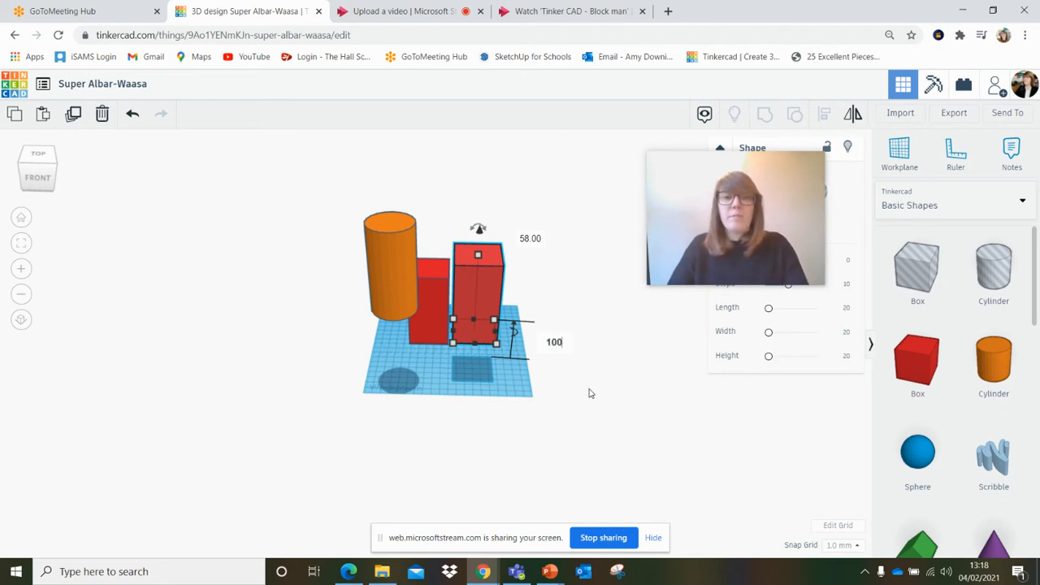
pyautogui.press('Return')
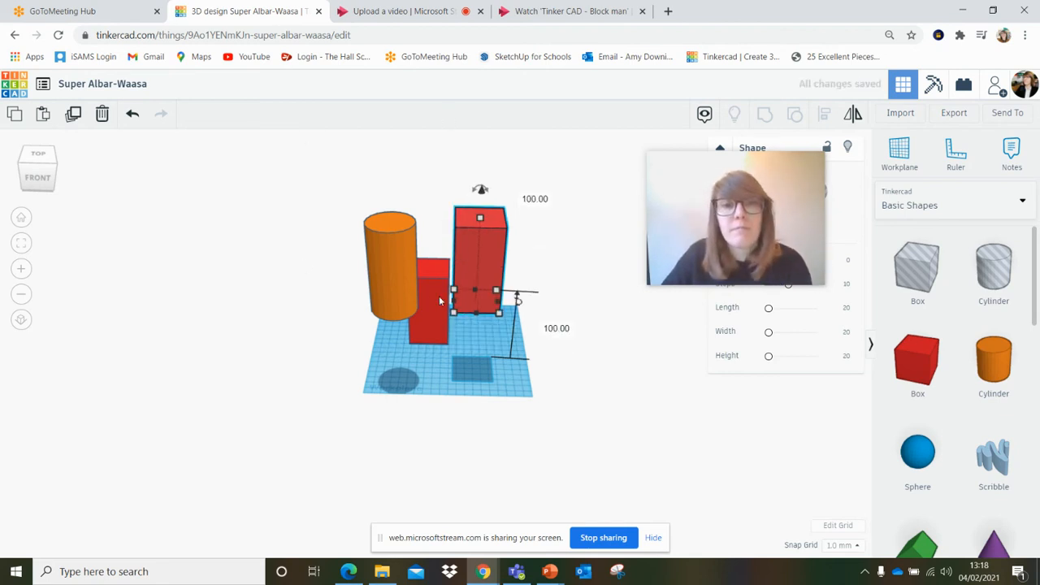
# Raise the rear red box about 203 mm above the workplane
pyautogui.click(438, 300)
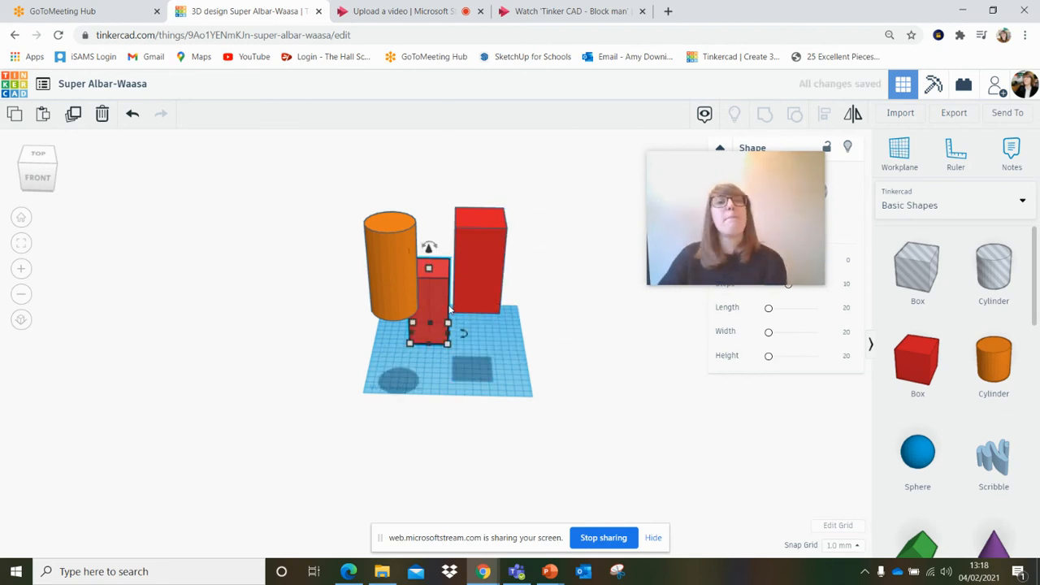
pyautogui.click(530, 352)
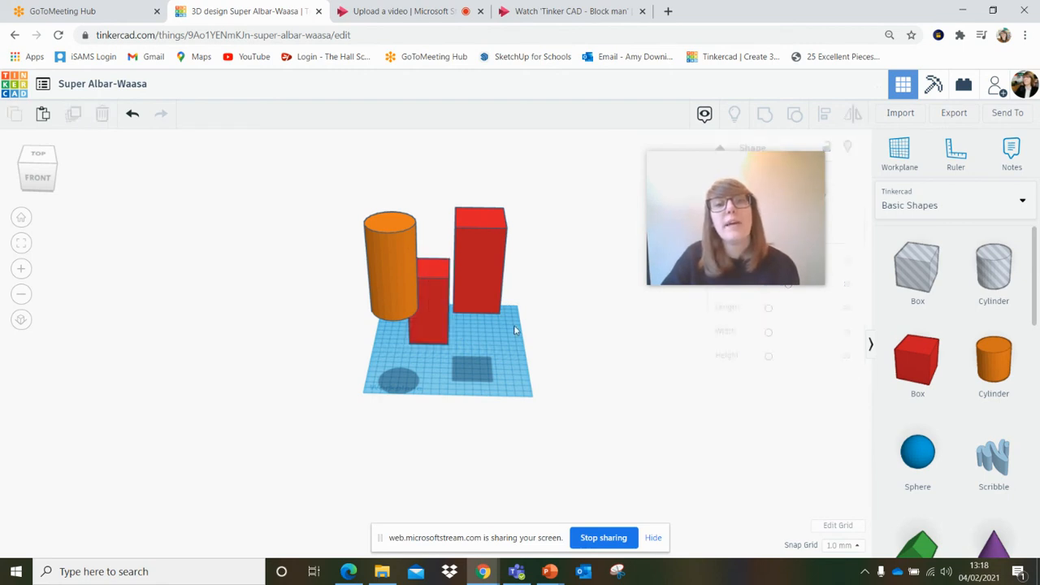
pyautogui.click(440, 298)
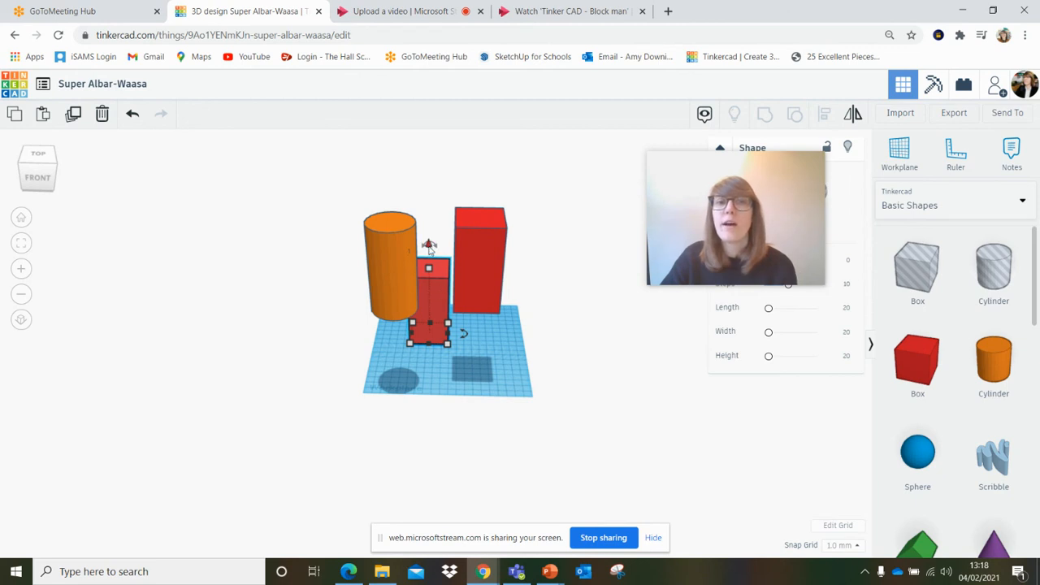
pyautogui.moveTo(429, 247); pyautogui.dragTo(424, 65)
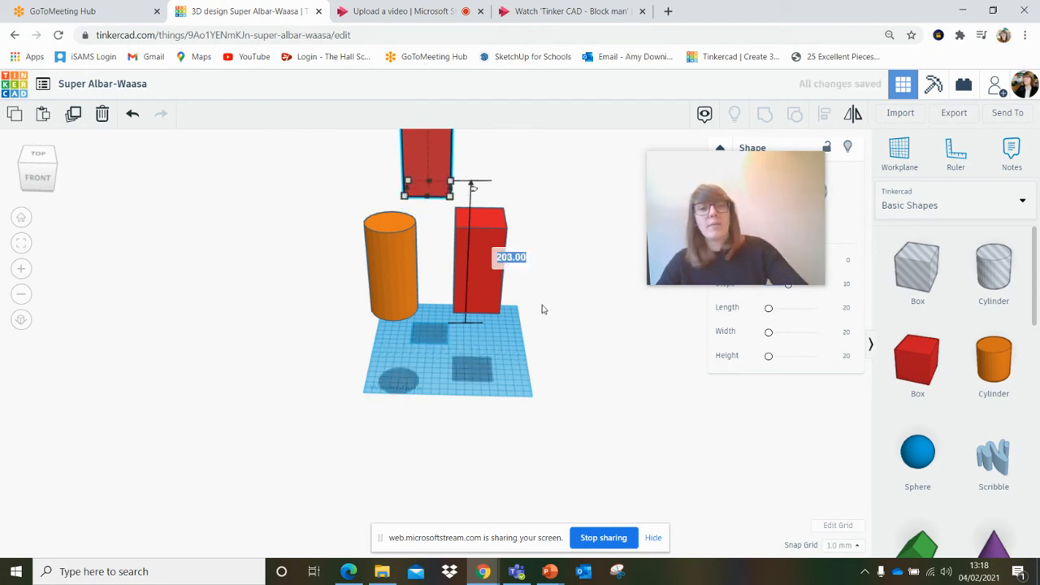
pyautogui.click(647, 407)
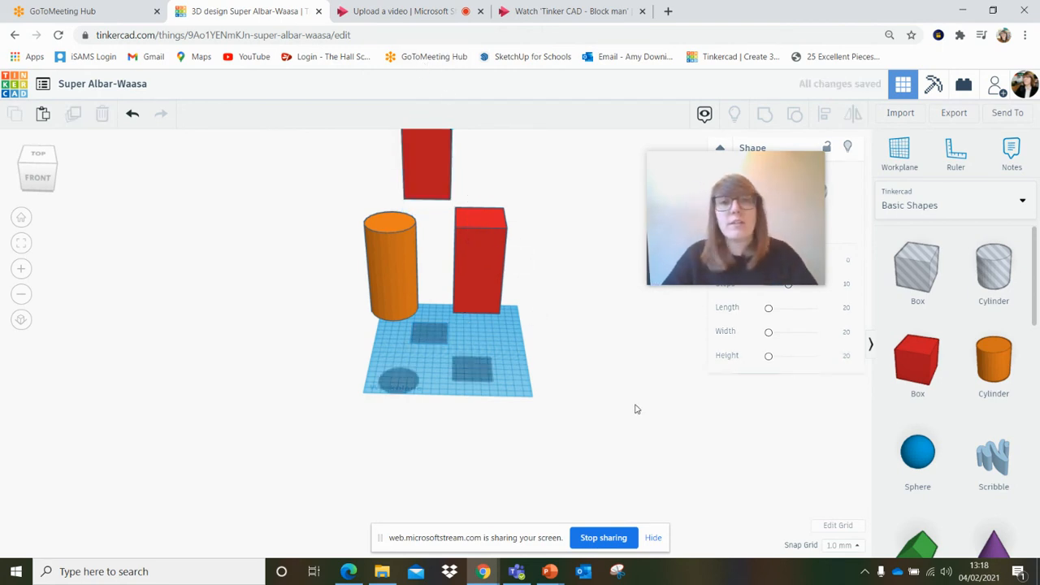